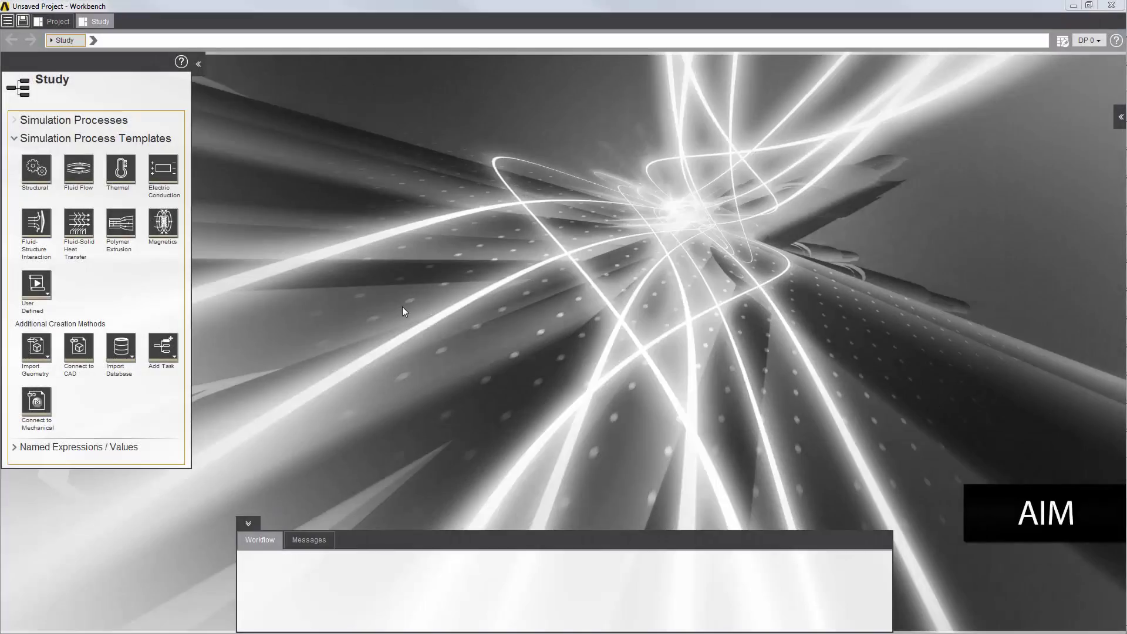
# - Create a Structural simulation process with Import existing geometry and a Static analysis
pyautogui.click(30, 173)
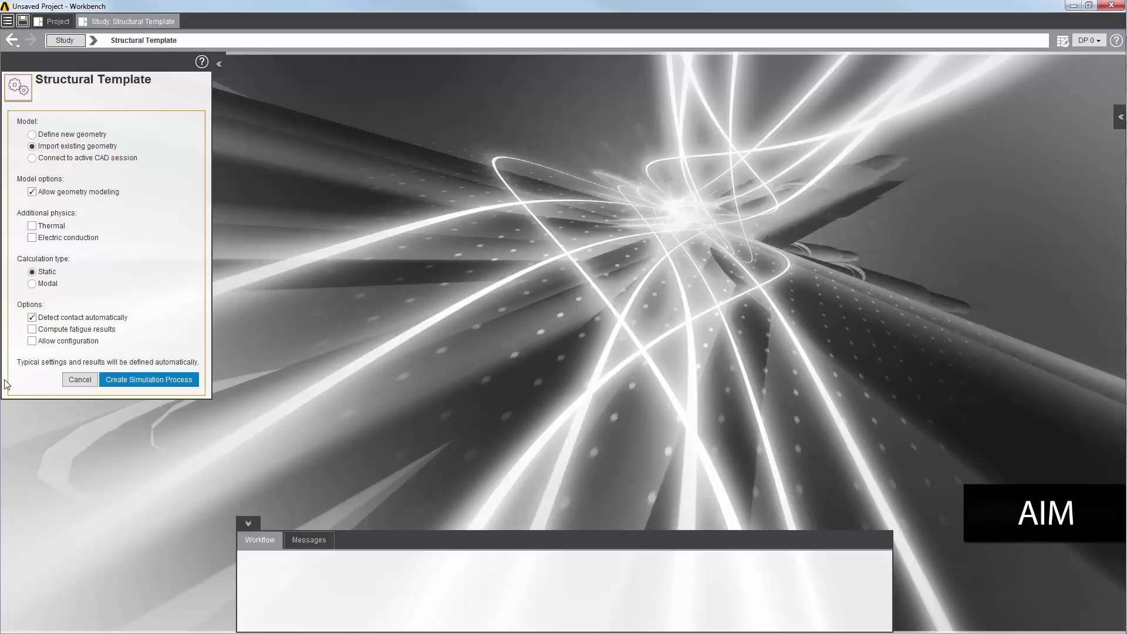
pyautogui.click(141, 381)
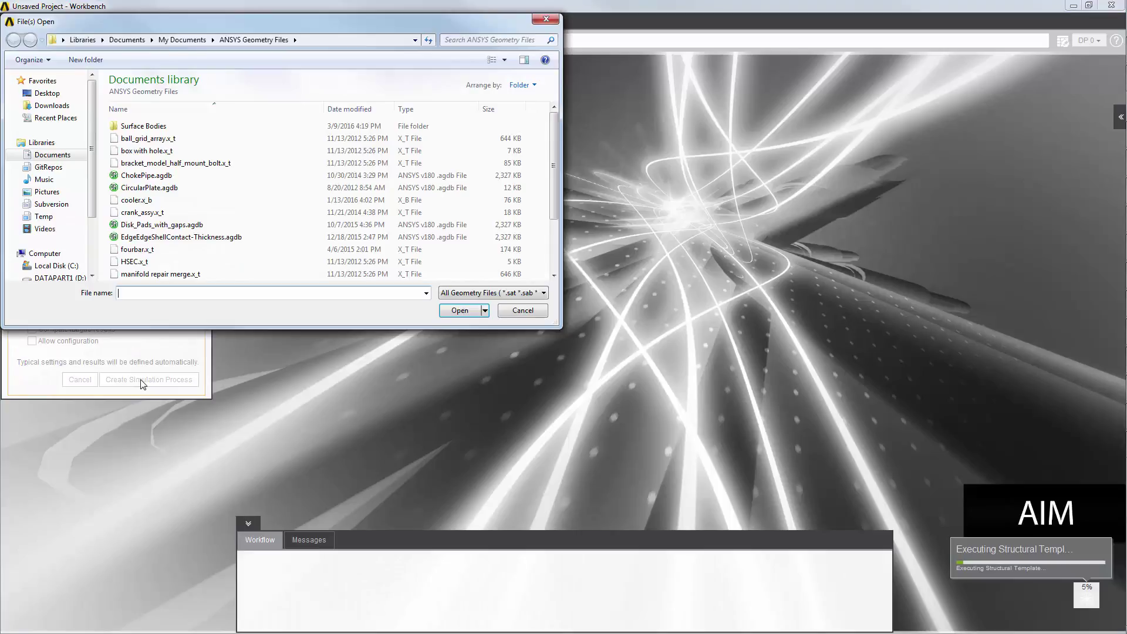
# - Import the crank_assy.x_t geometry file
pyautogui.click(143, 212)
pyautogui.click(459, 311)
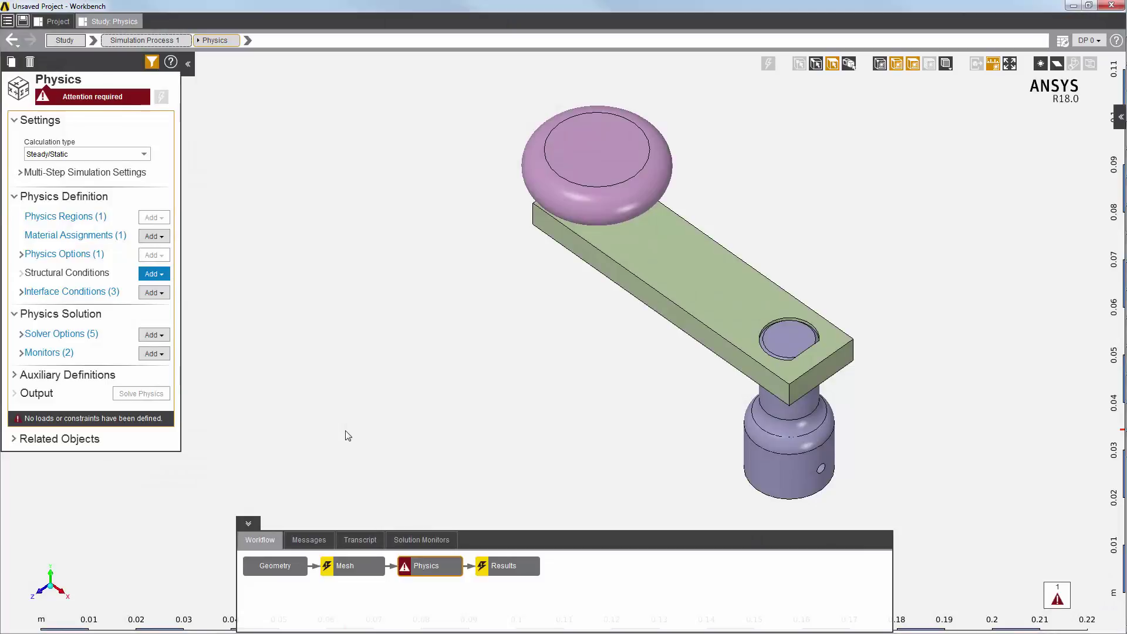
# - Open the existing Contact 1 and review the faces in both of its locations
pyautogui.click(21, 293)
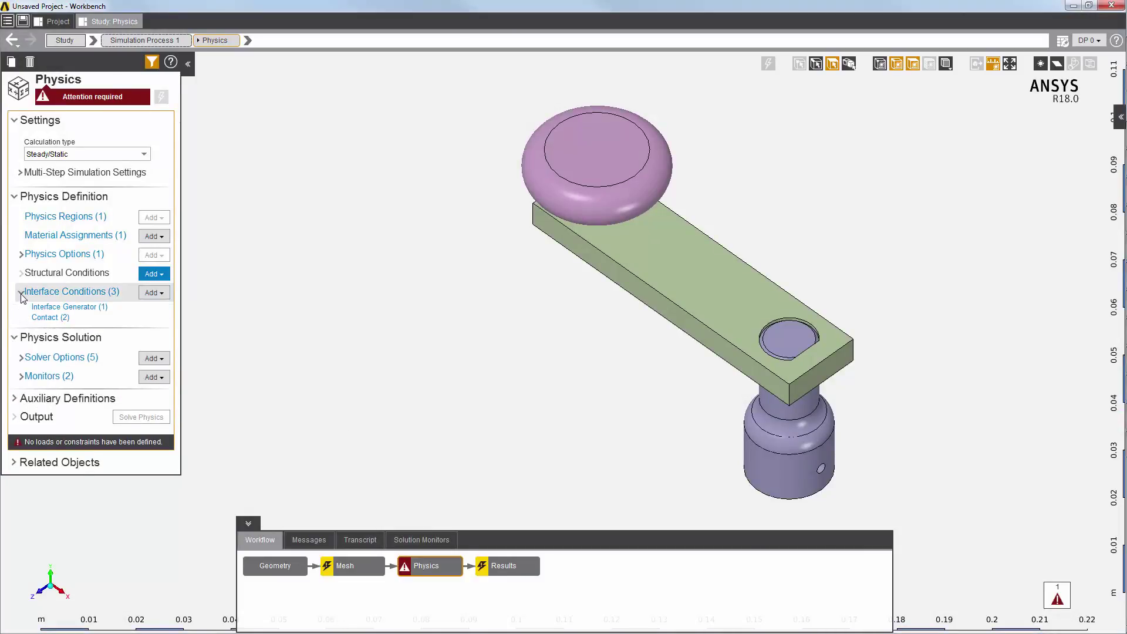
pyautogui.click(39, 319)
pyautogui.click(53, 174)
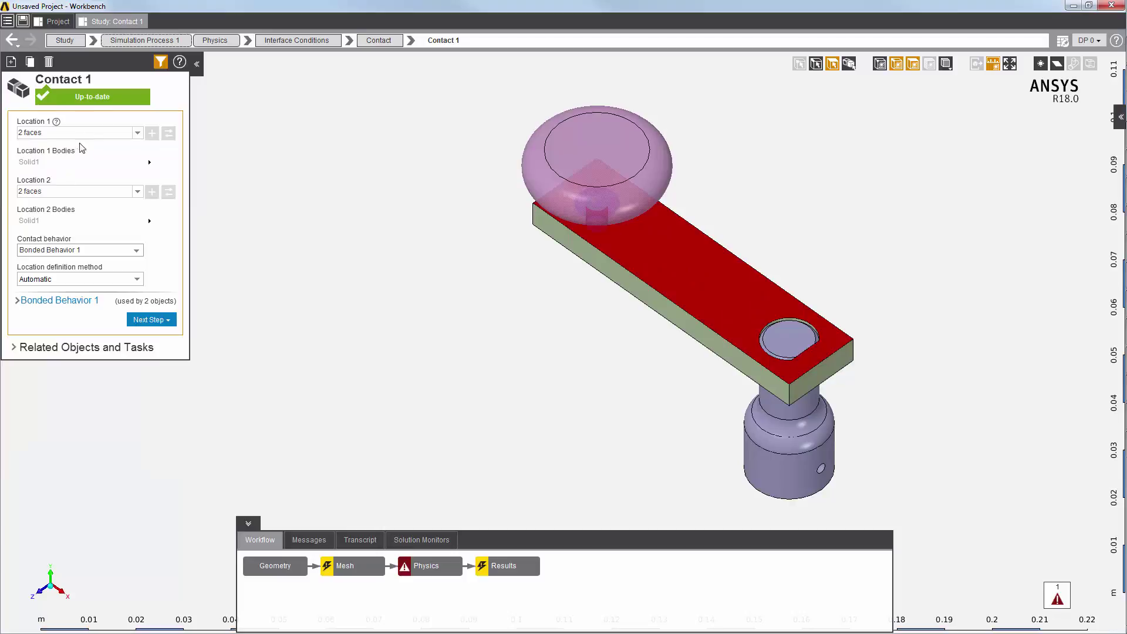
pyautogui.moveTo(633, 309); pyautogui.dragTo(762, 217, button='middle')
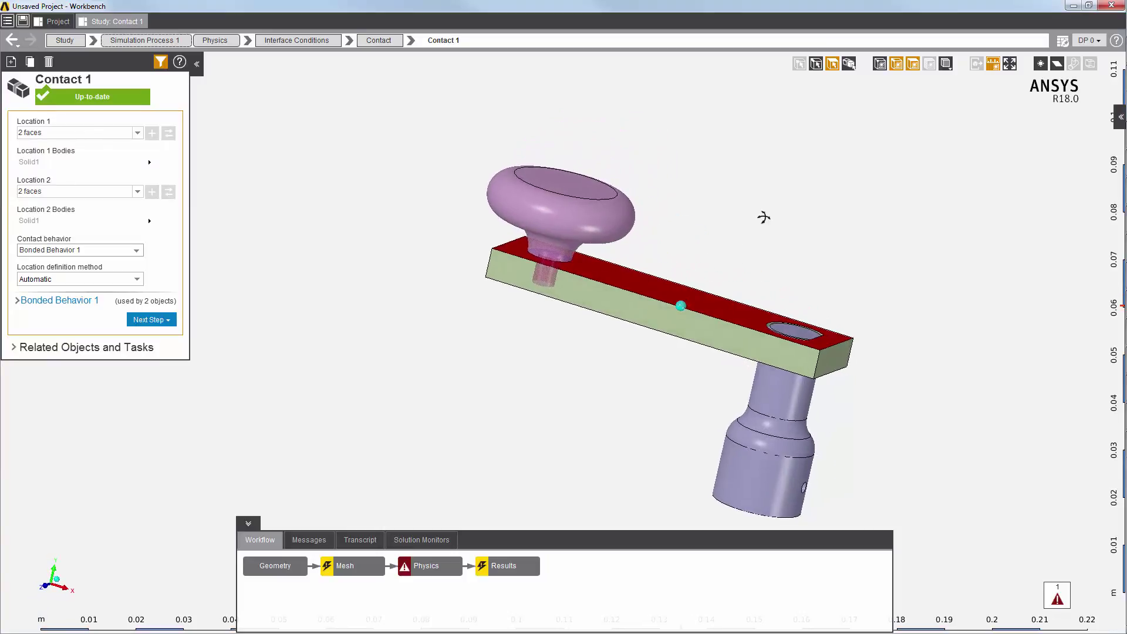
pyautogui.click(60, 132)
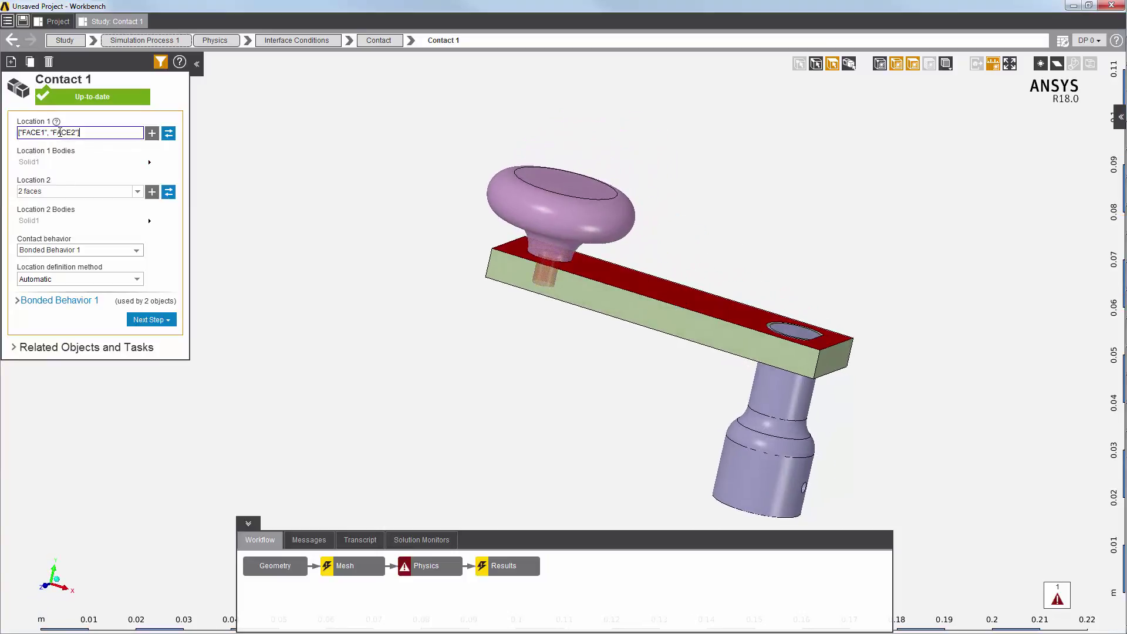
pyautogui.click(56, 187)
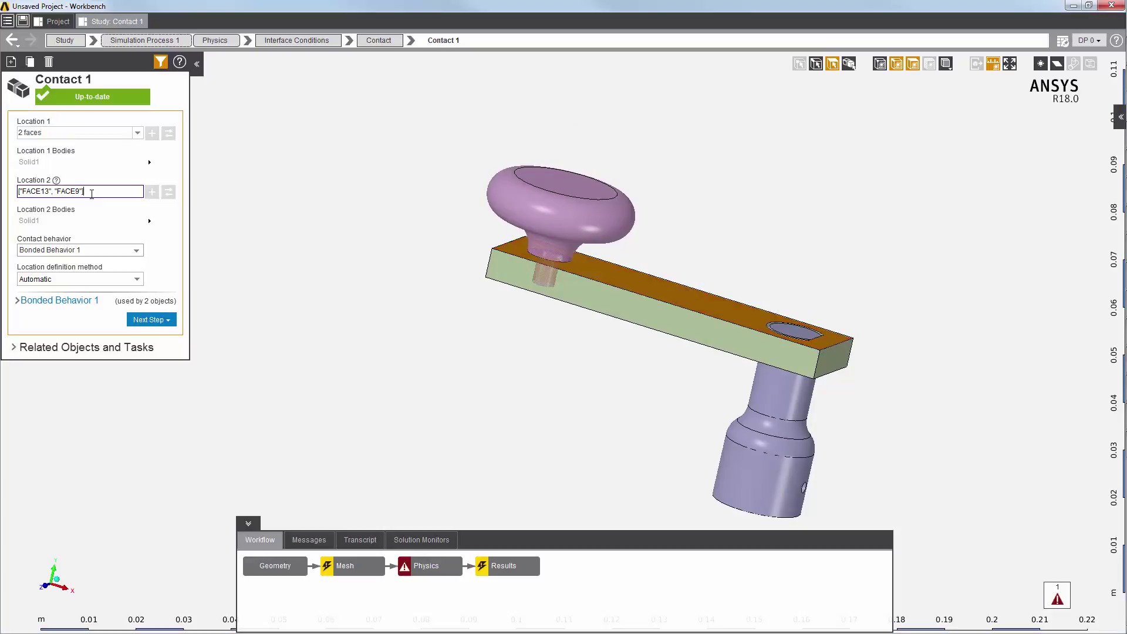
# - Hide the bar's top face to expose the contact faces, and confirm Bonded Behavior 1 is bonded
pyautogui.click(493, 274)
pyautogui.rightClick(496, 271)
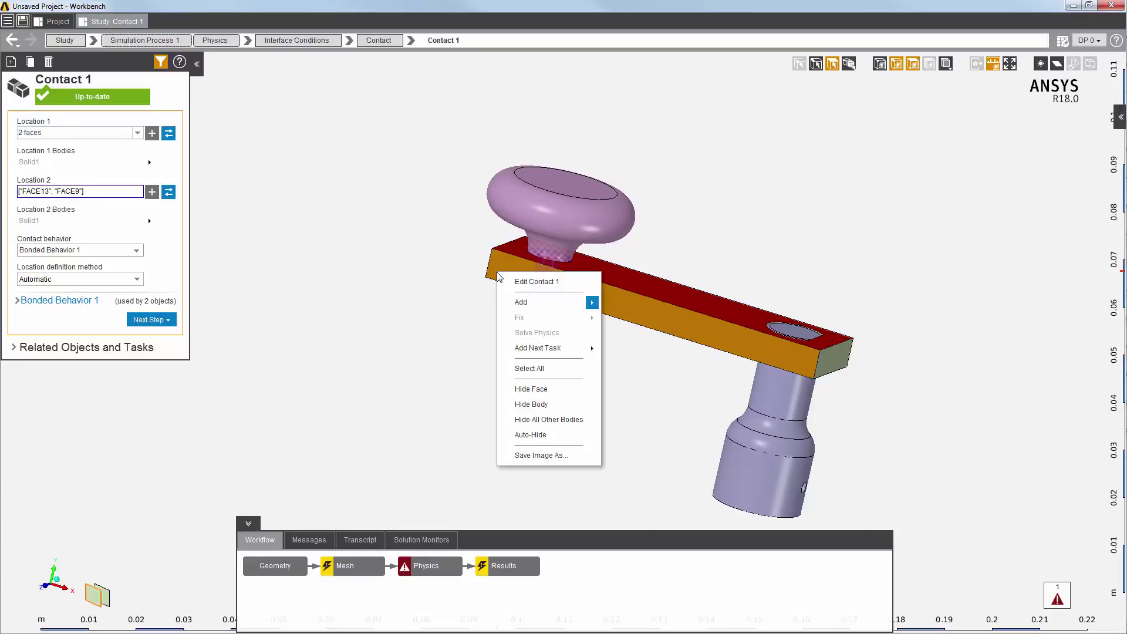
pyautogui.click(526, 394)
pyautogui.moveTo(629, 306); pyautogui.dragTo(626, 302, button='middle')
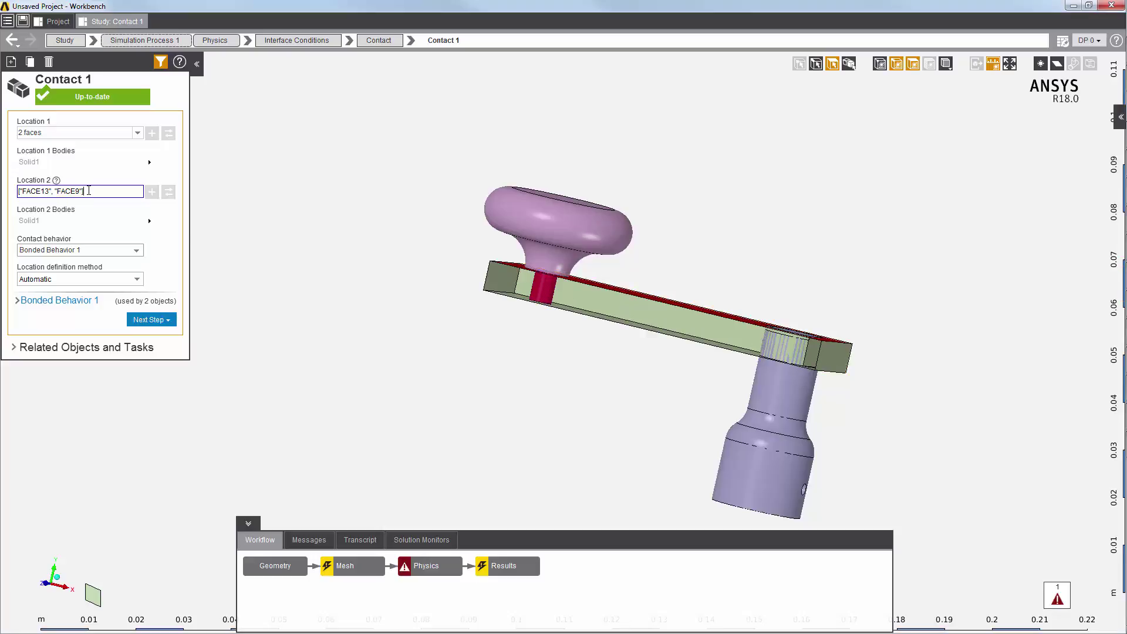
pyautogui.click(17, 300)
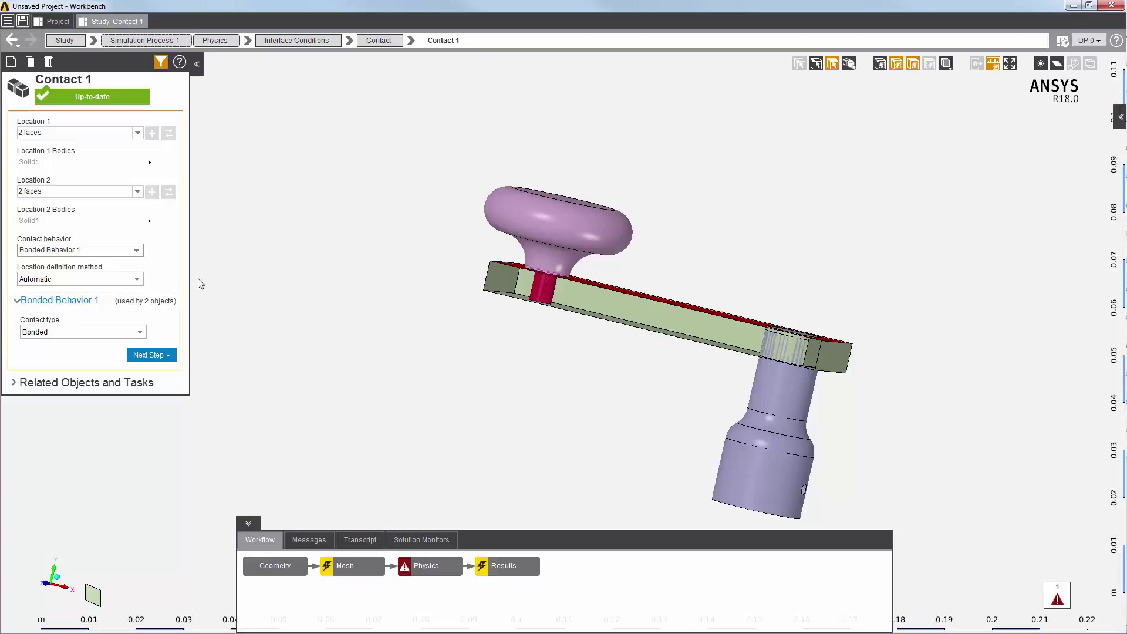
# - Switch to Contact 2 and review the faces in both of its locations, with the model fitted to view
pyautogui.click(411, 40)
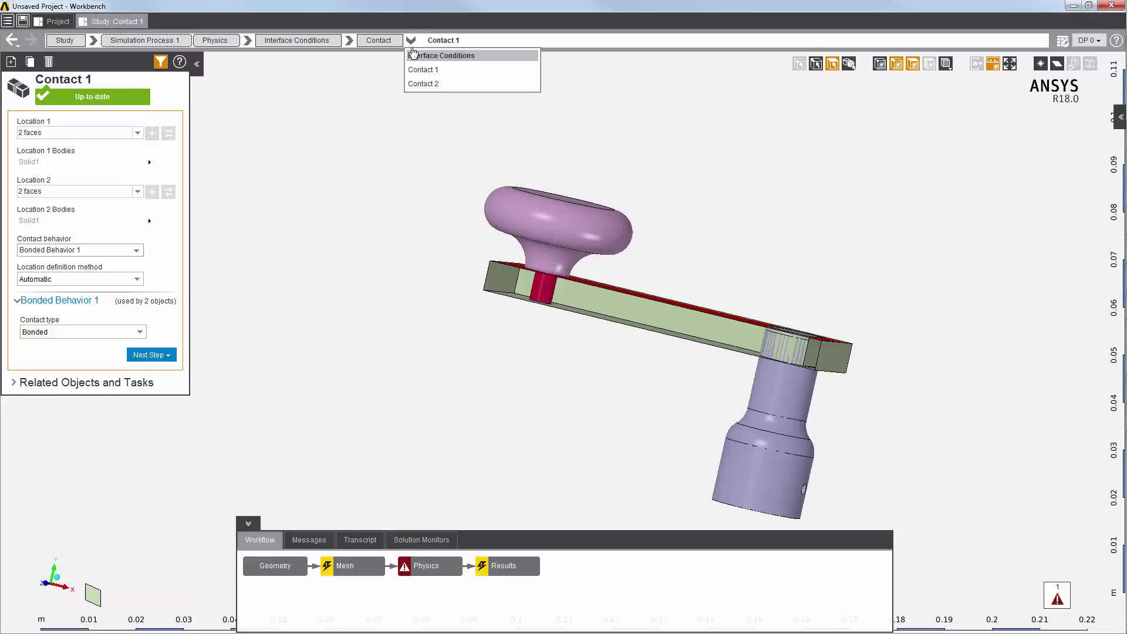
pyautogui.click(421, 84)
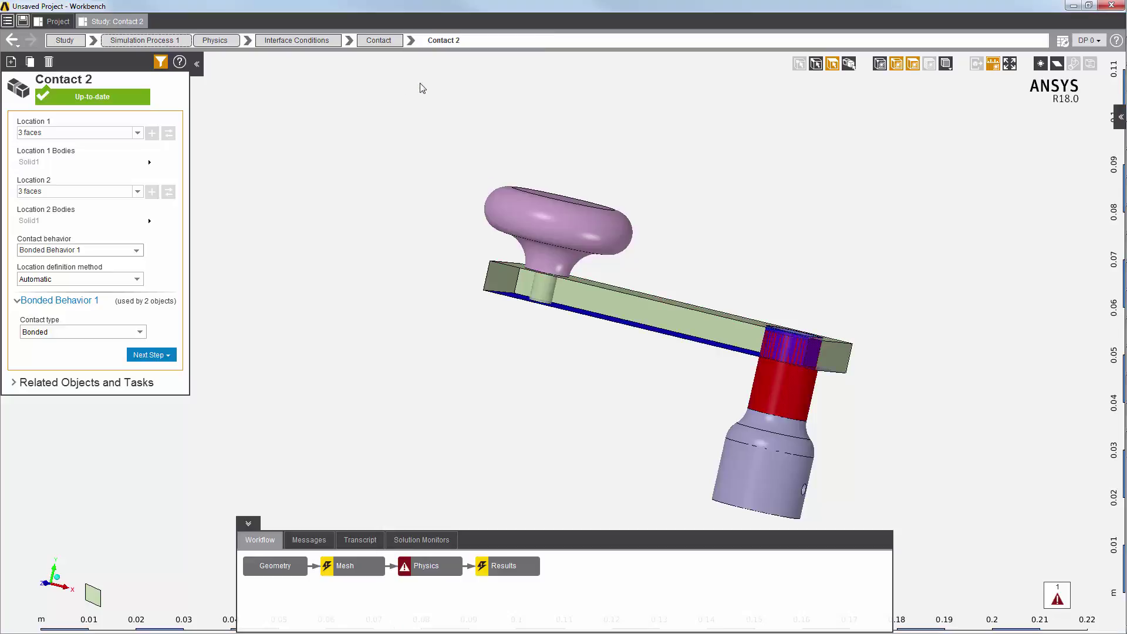
pyautogui.click(95, 132)
pyautogui.moveTo(506, 288); pyautogui.dragTo(504, 354, button='middle')
pyautogui.click(1010, 63)
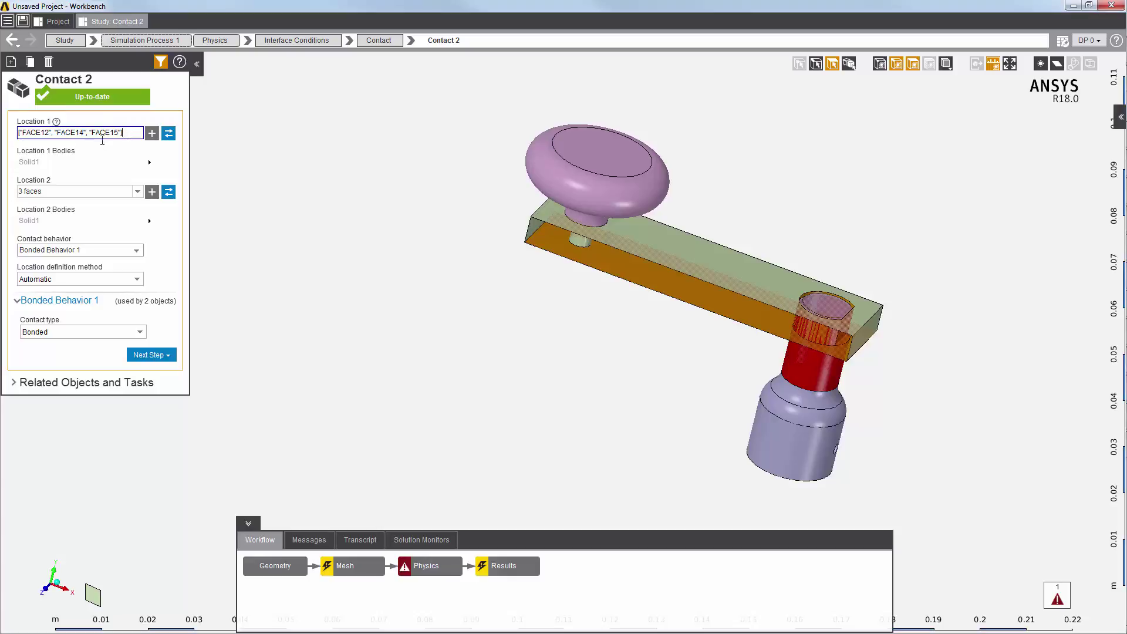
pyautogui.click(75, 190)
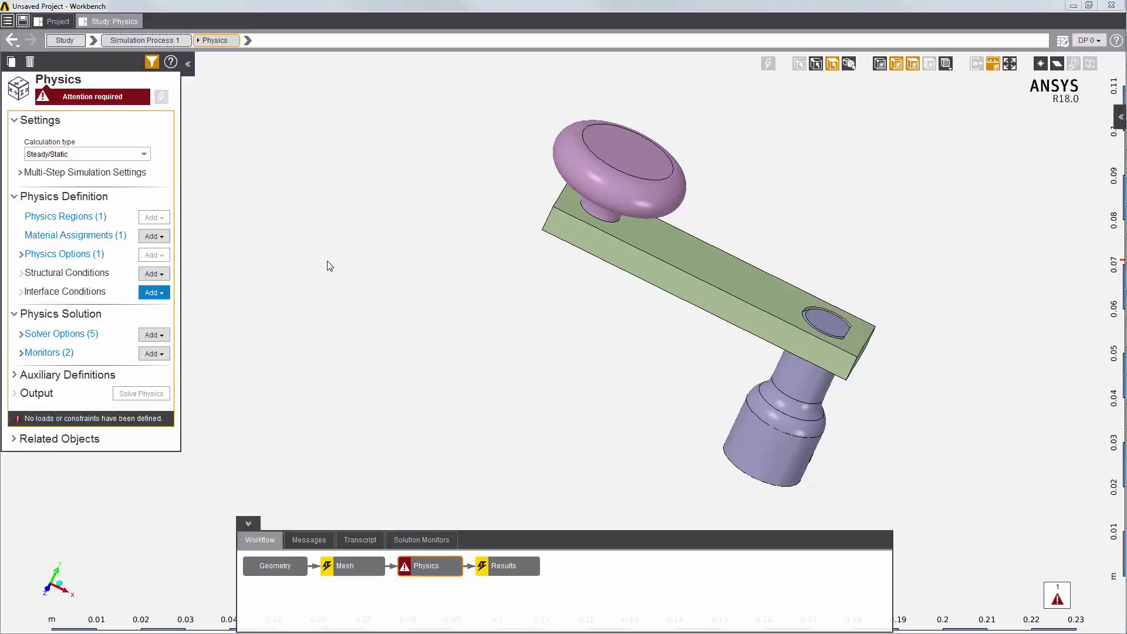
# - Add an Interface Generator from the viewport's Add > Interface Conditions menu
pyautogui.rightClick(284, 238)
pyautogui.moveTo(302, 247)
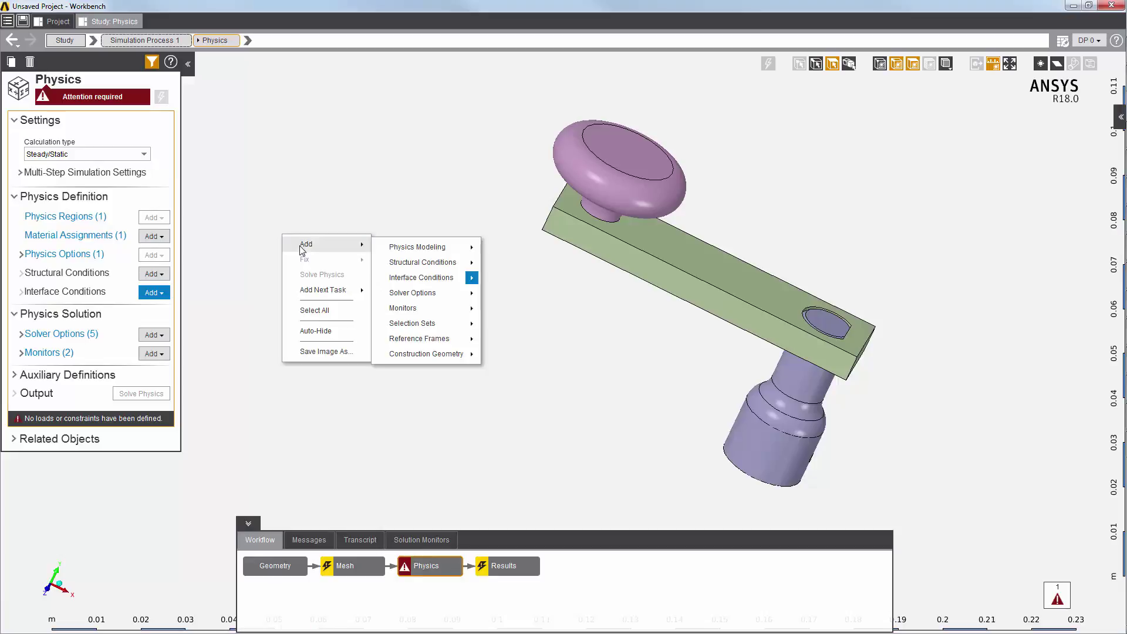
pyautogui.moveTo(422, 279)
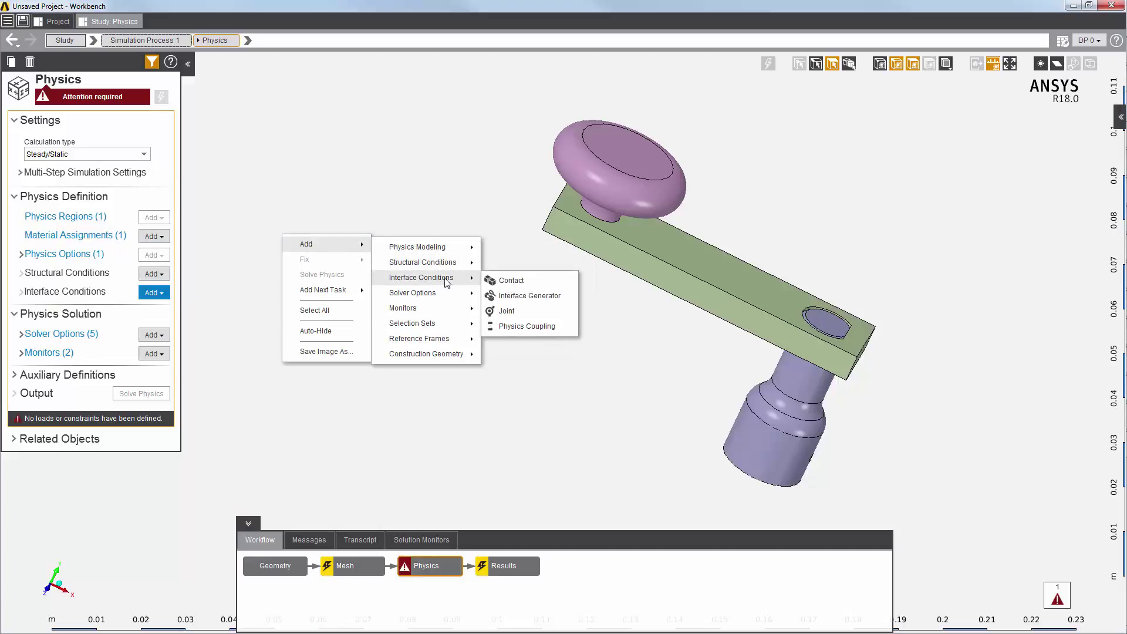
pyautogui.click(512, 298)
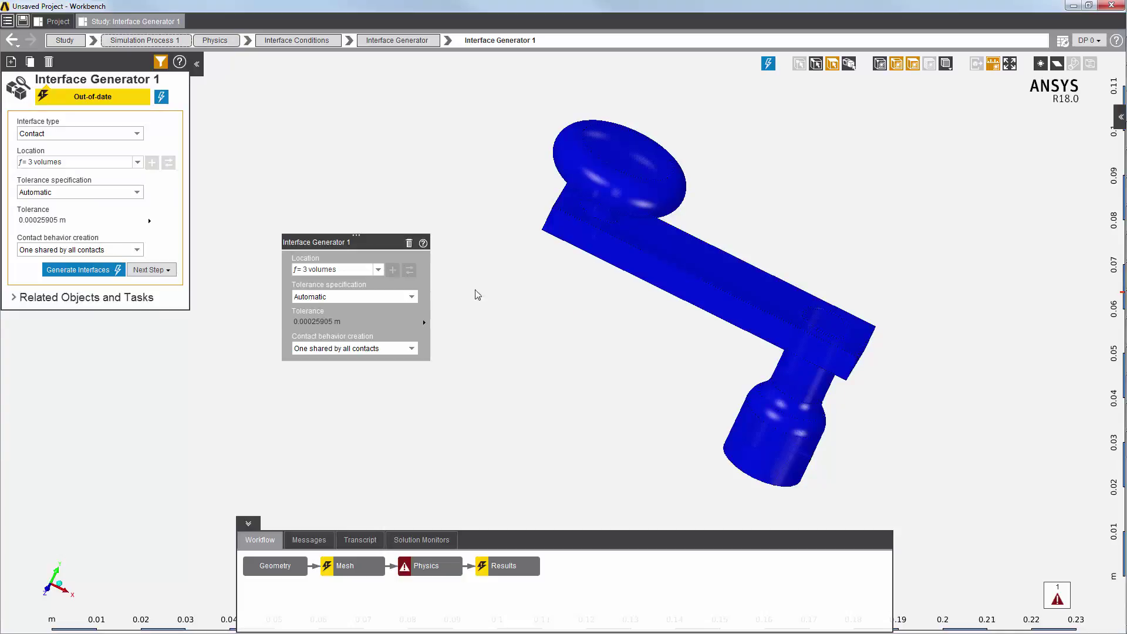
# - Generate interfaces on AllBodies() with Automatic tolerance and one contact behavior shared by all contacts
pyautogui.click(353, 267)
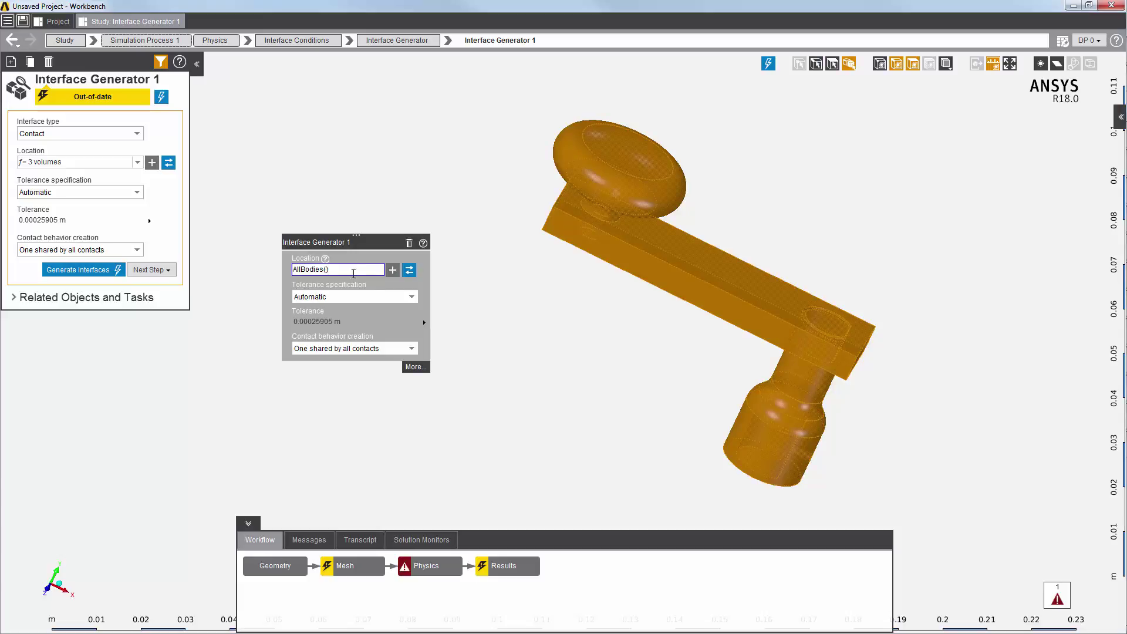
pyautogui.click(366, 297)
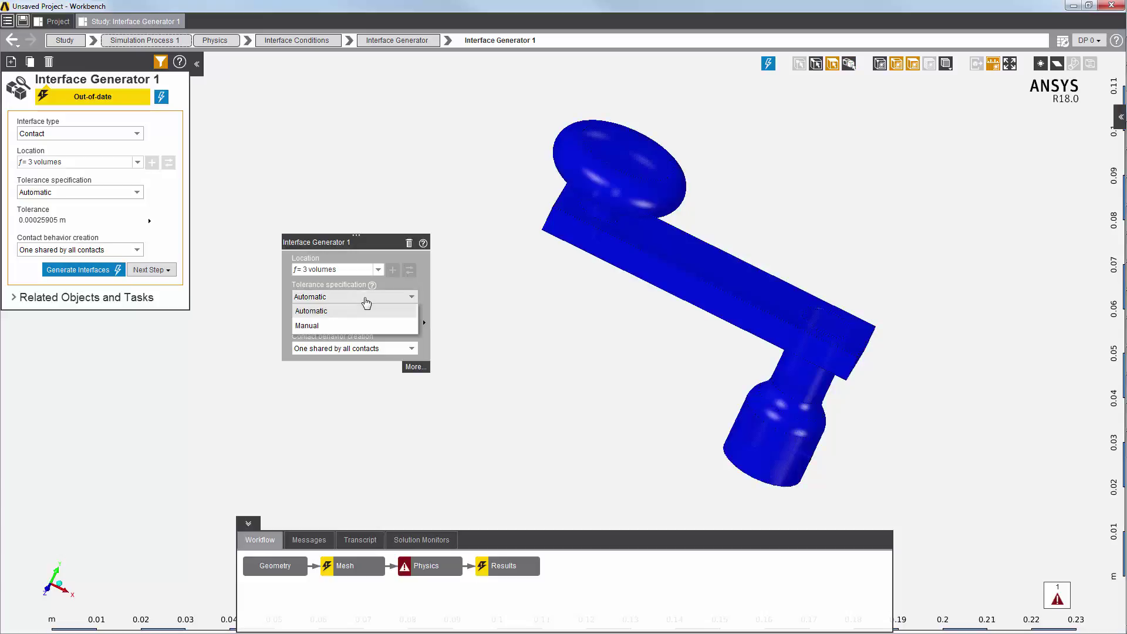
pyautogui.click(362, 311)
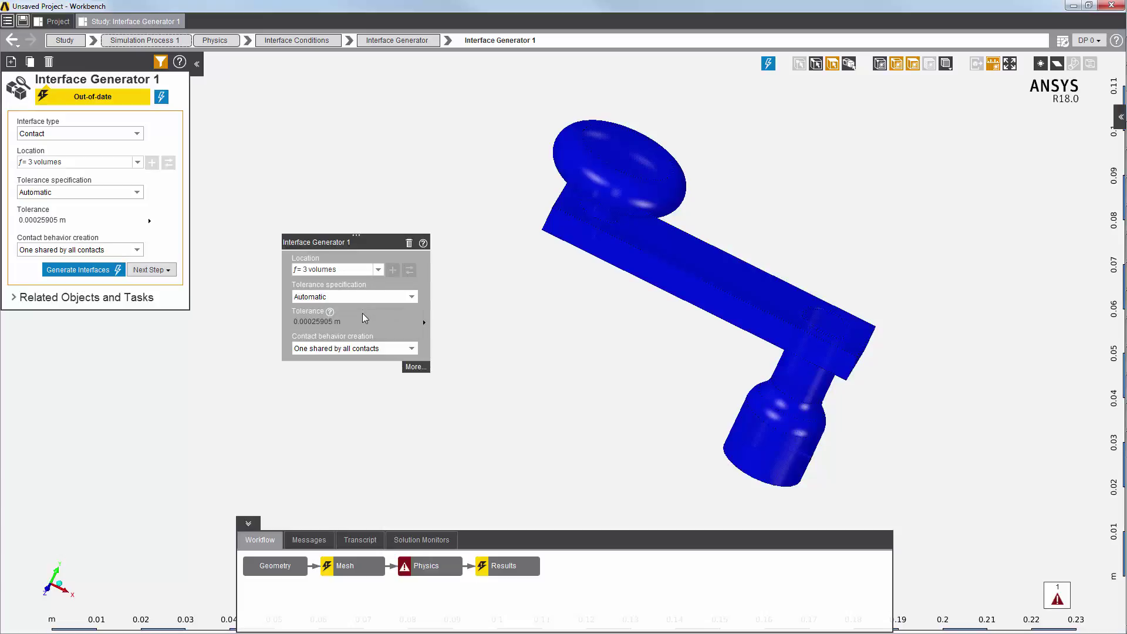
pyautogui.click(373, 349)
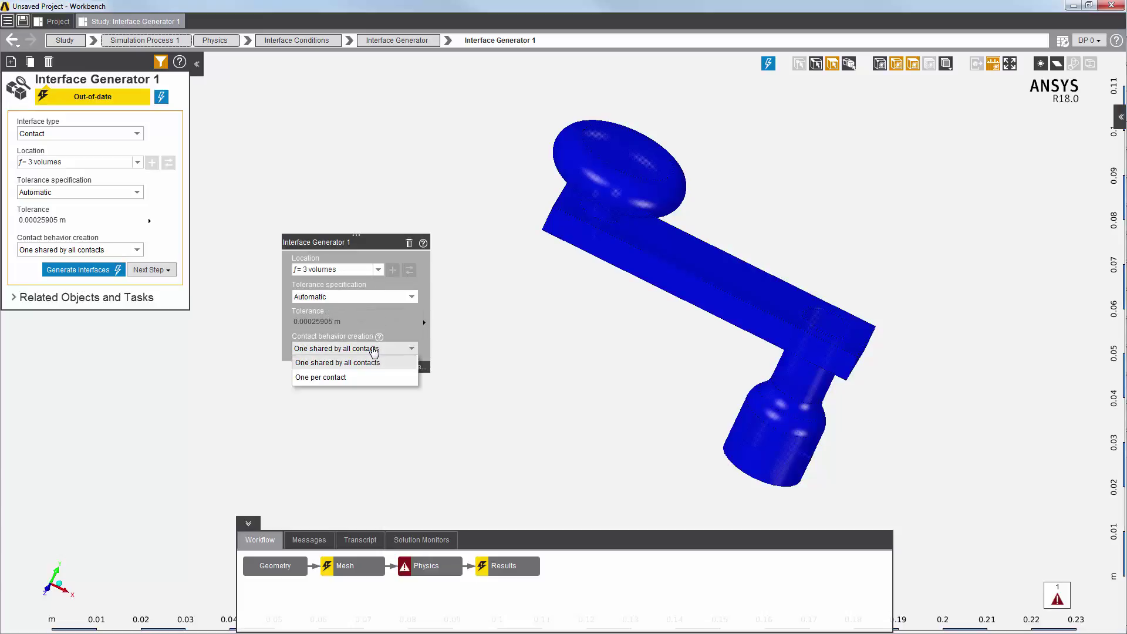
pyautogui.click(411, 364)
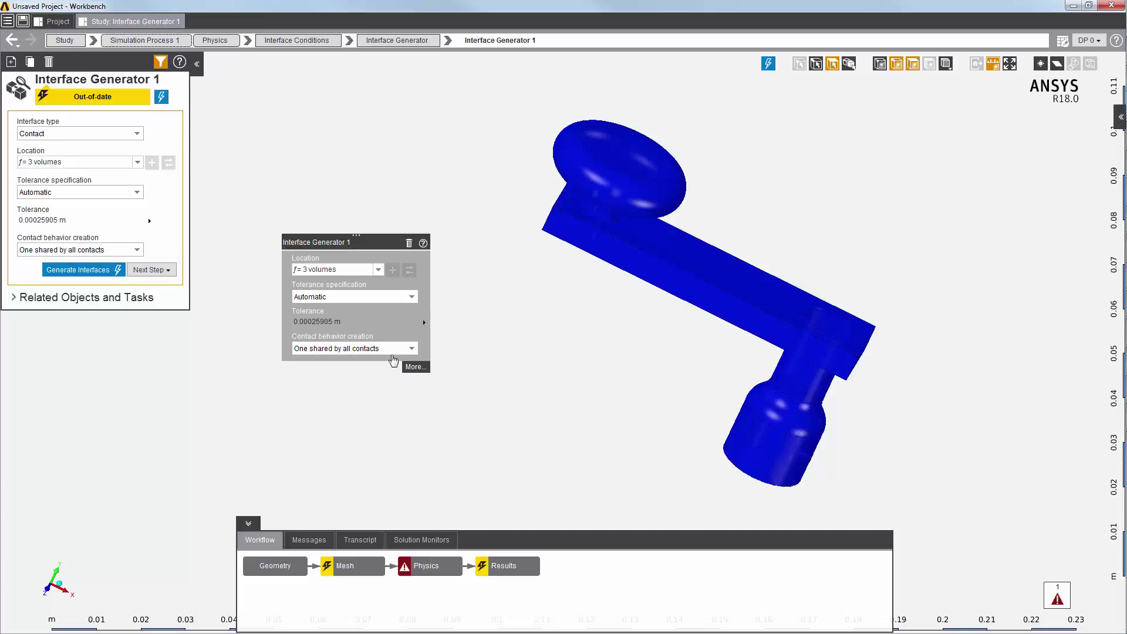
pyautogui.click(110, 272)
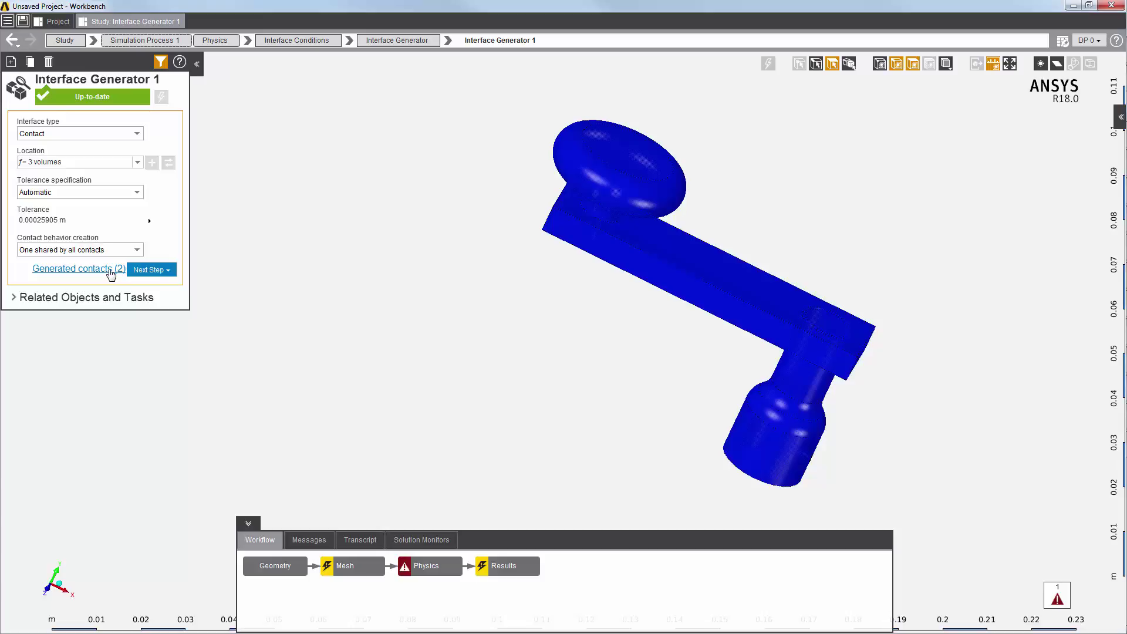
# - Check generated Contact 2 and its bonded behavior, then return to Physics interface conditions
pyautogui.click(109, 270)
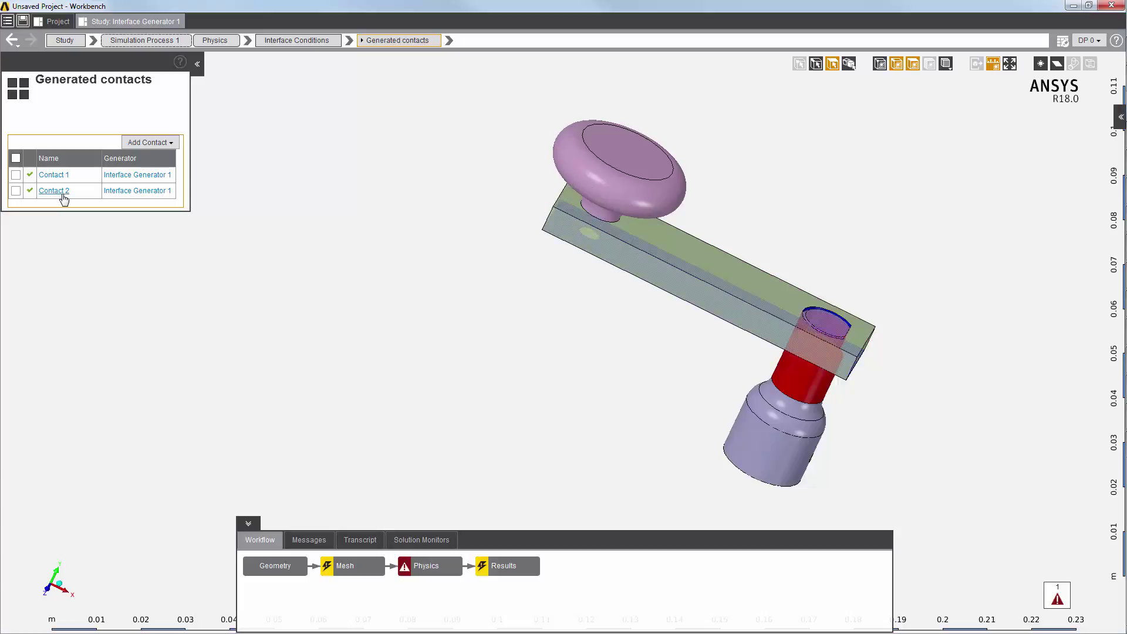
pyautogui.click(54, 191)
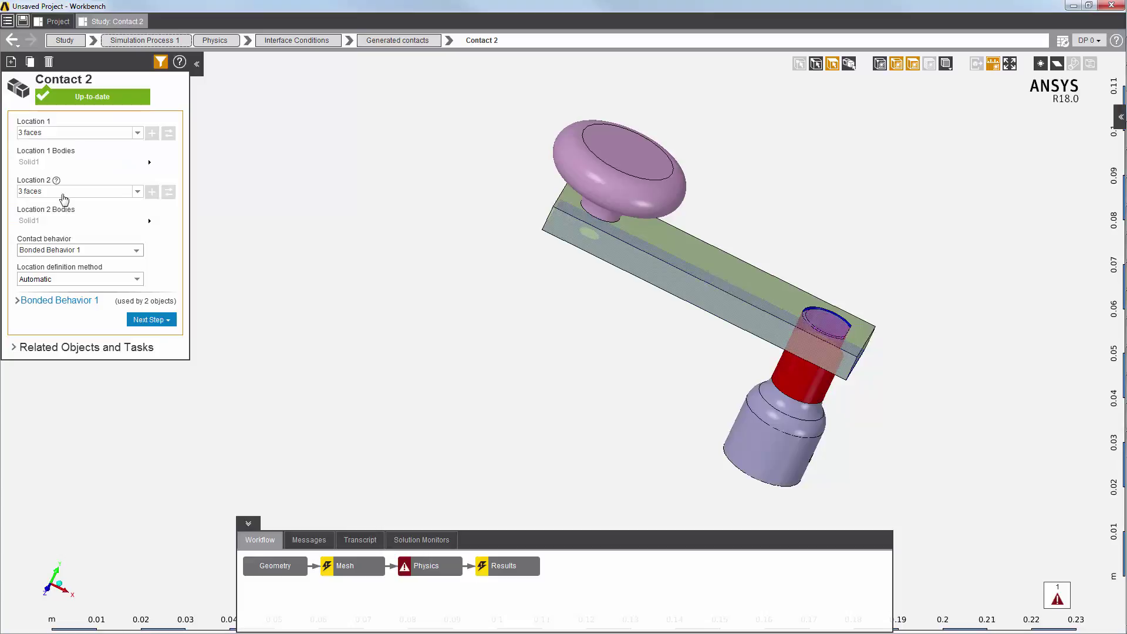
pyautogui.click(16, 303)
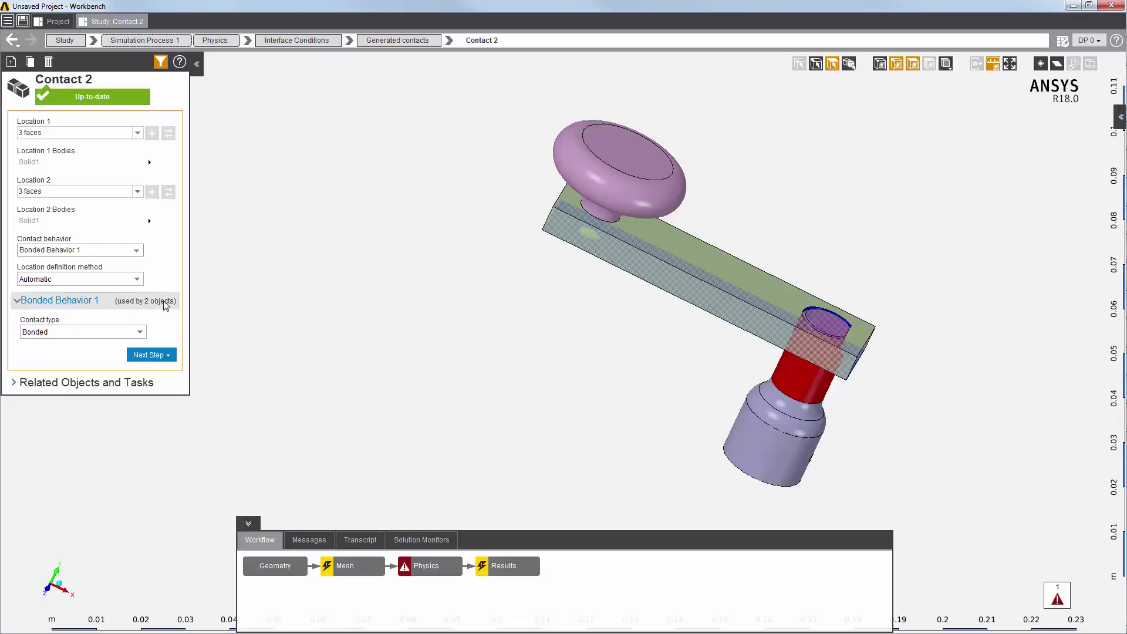
pyautogui.click(430, 567)
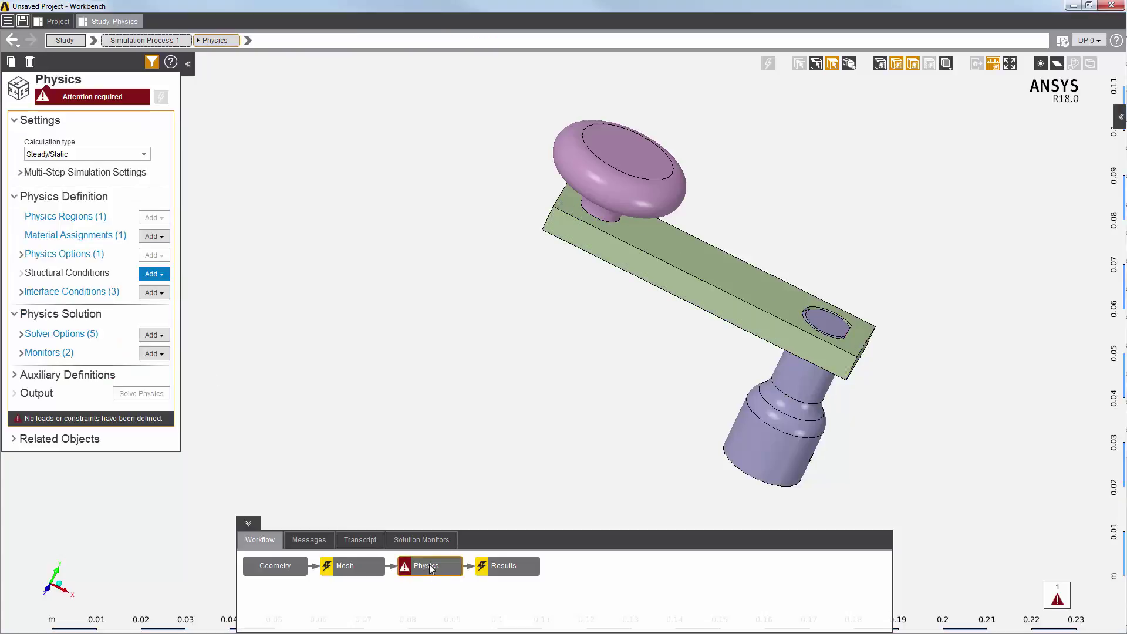
pyautogui.click(23, 296)
# - Delete Interface Generator 1 and confirm the deletion
pyautogui.click(37, 311)
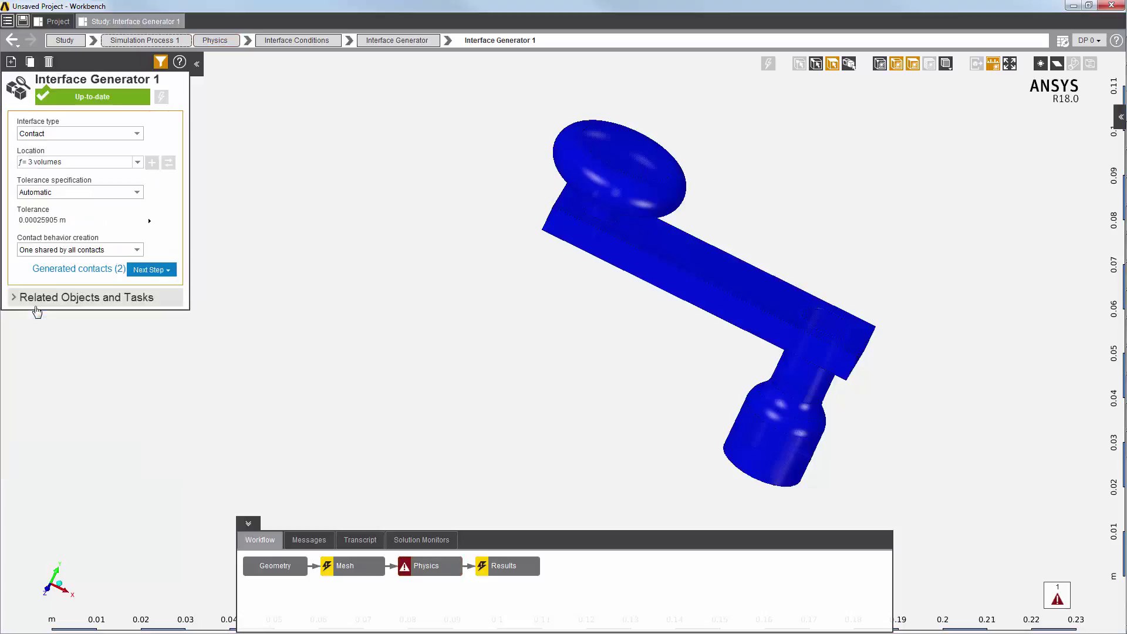
pyautogui.click(49, 62)
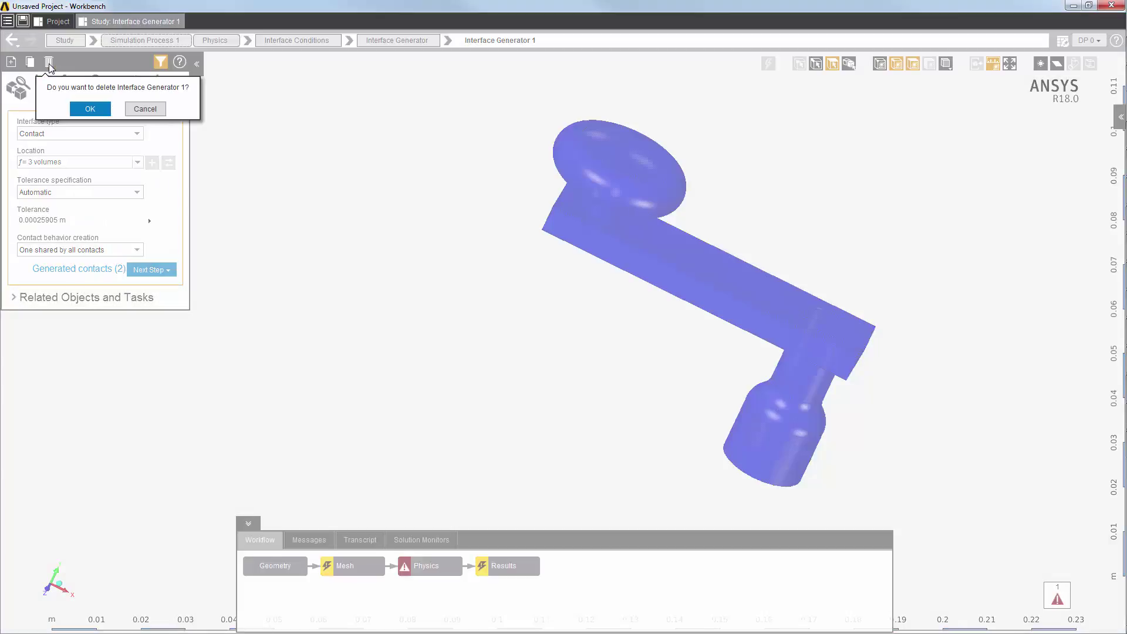
pyautogui.click(88, 110)
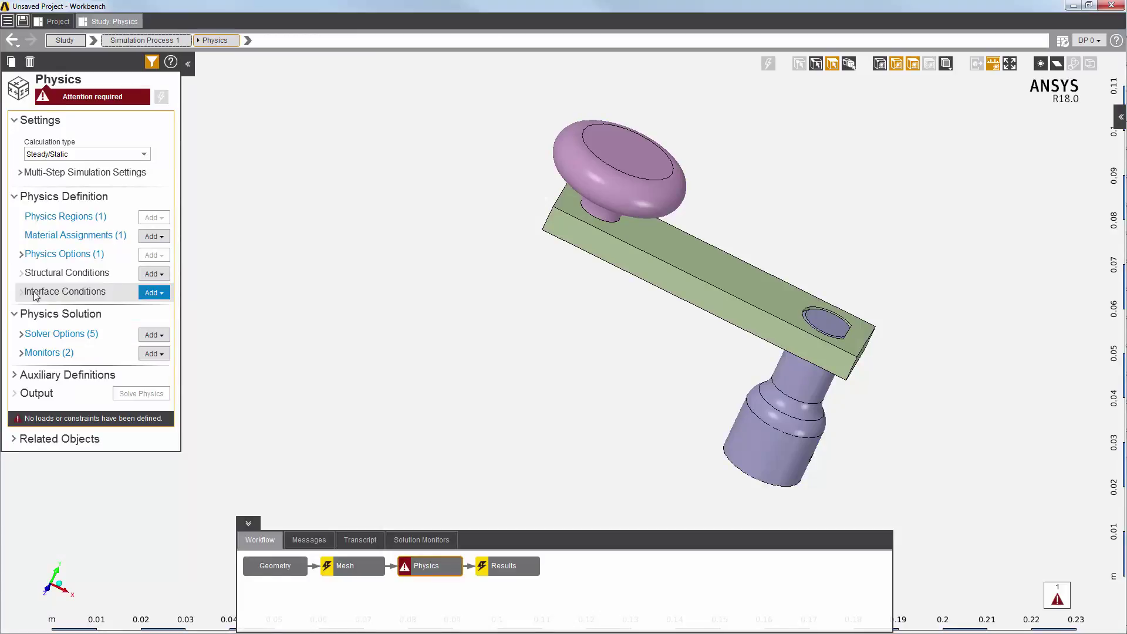
# - Add a new Contact interface condition from the viewport's Add menu
pyautogui.rightClick(267, 249)
pyautogui.moveTo(277, 252)
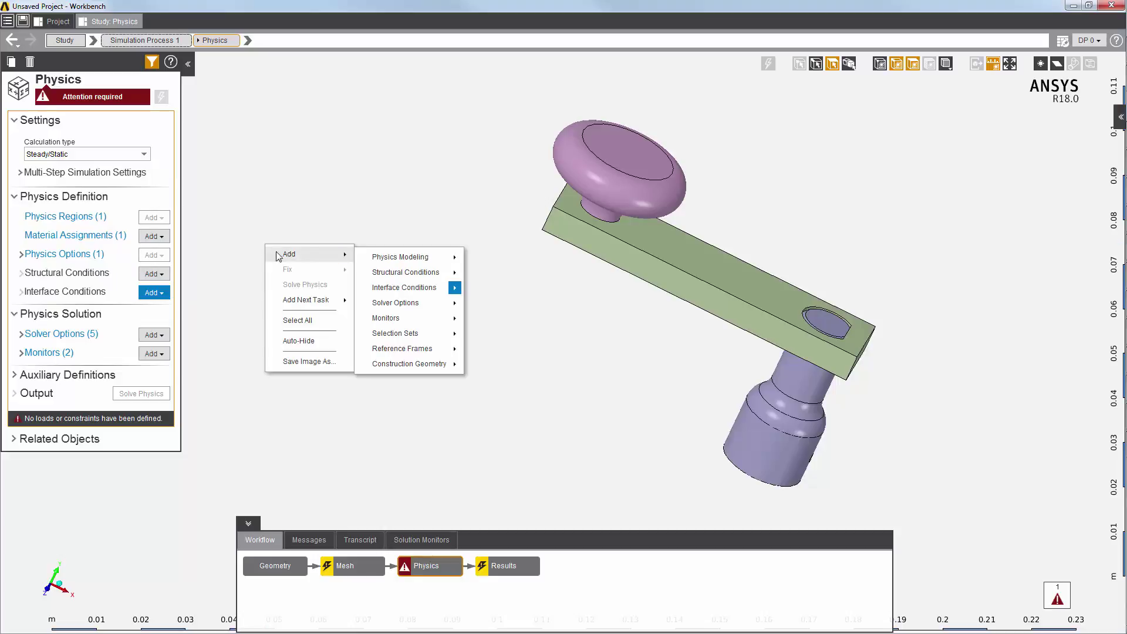
pyautogui.moveTo(418, 287)
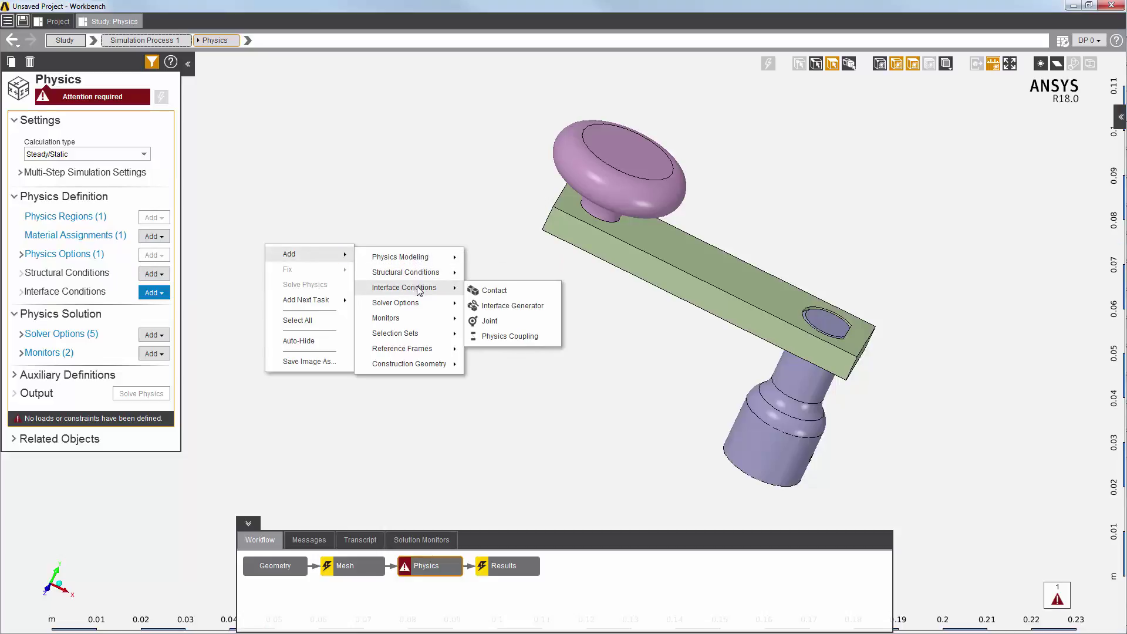
pyautogui.click(493, 291)
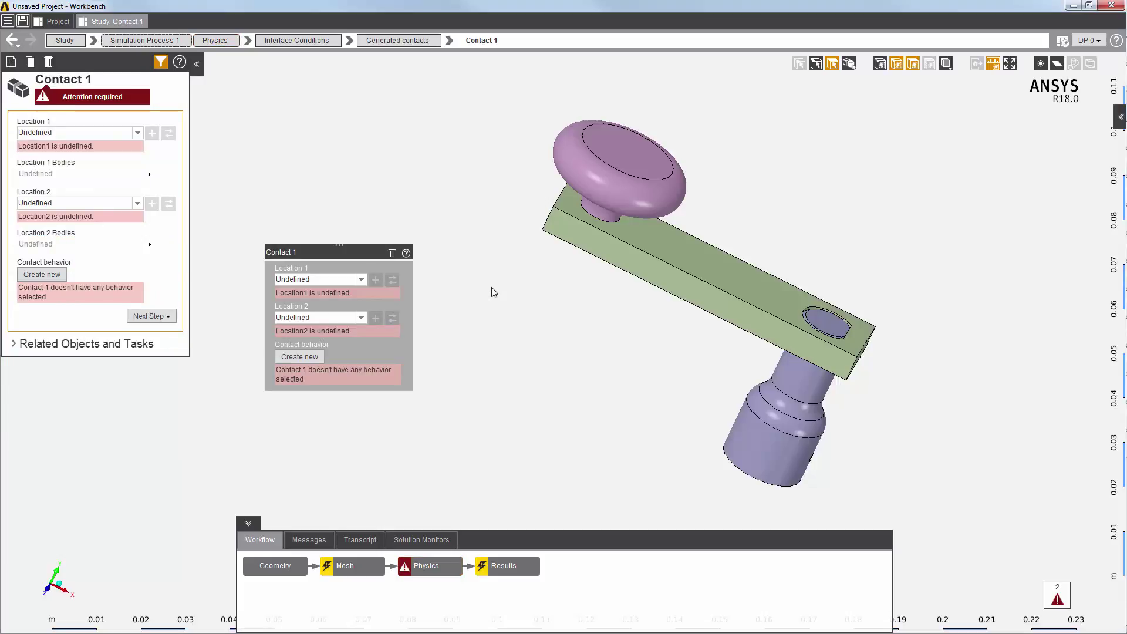
# - Hide the bar body and assign the knob pin's ring and stub faces as Location 1
pyautogui.moveTo(750, 312); pyautogui.dragTo(813, 185, button='middle')
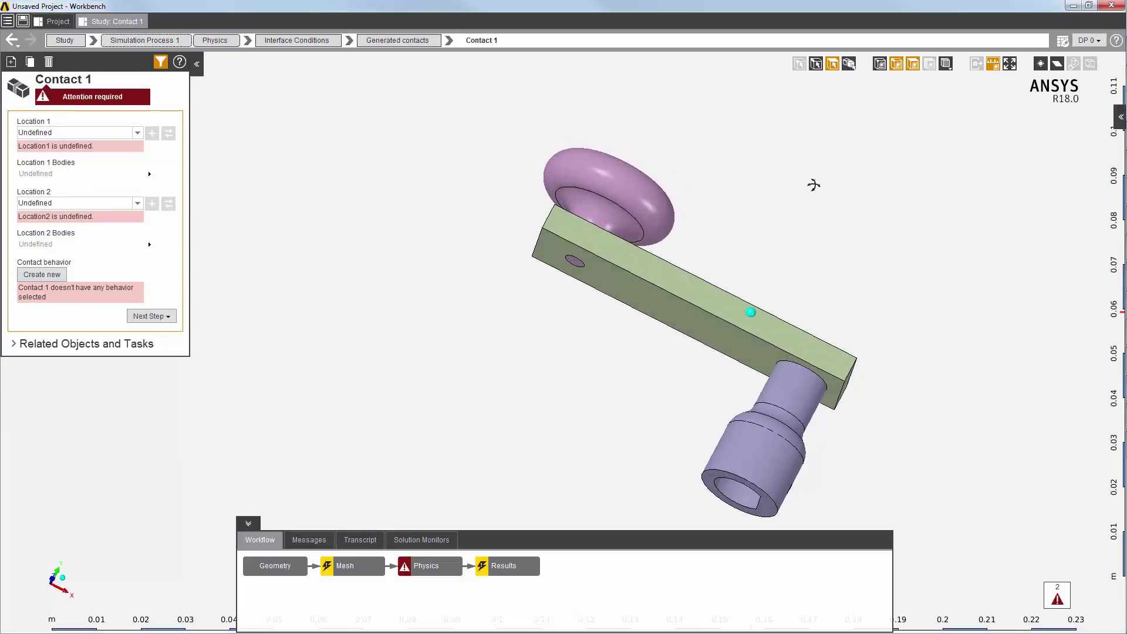
pyautogui.click(630, 260)
pyautogui.rightClick(631, 262)
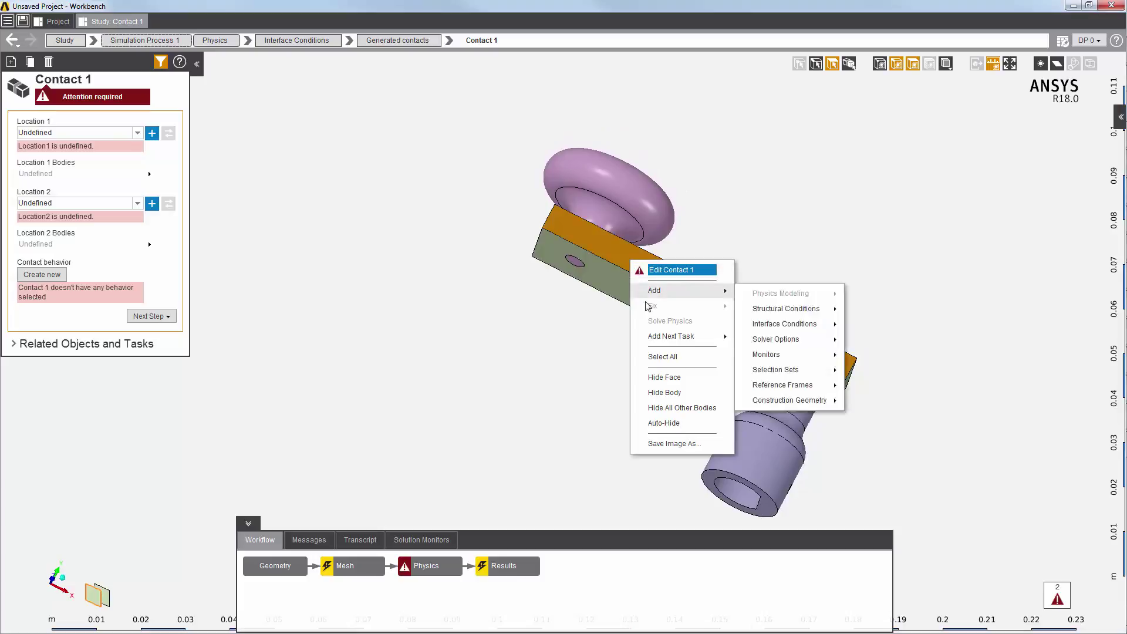
pyautogui.click(668, 392)
pyautogui.click(599, 247)
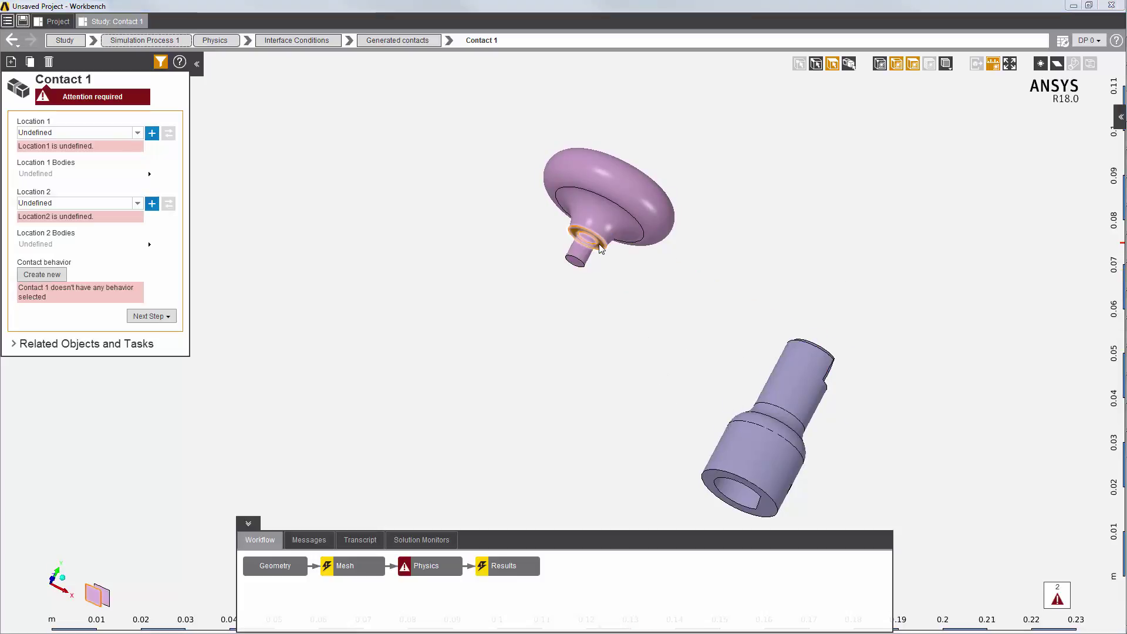
pyautogui.click(600, 247)
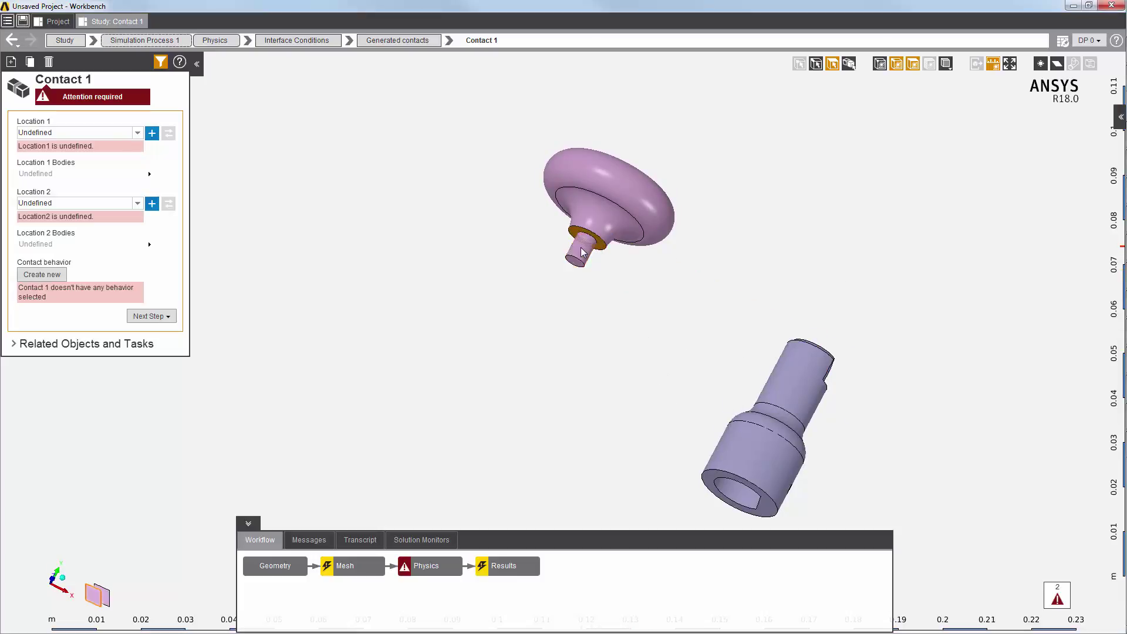
pyautogui.keyDown('ctrl'); pyautogui.click(581, 251); pyautogui.keyUp('ctrl')
pyautogui.click(152, 133)
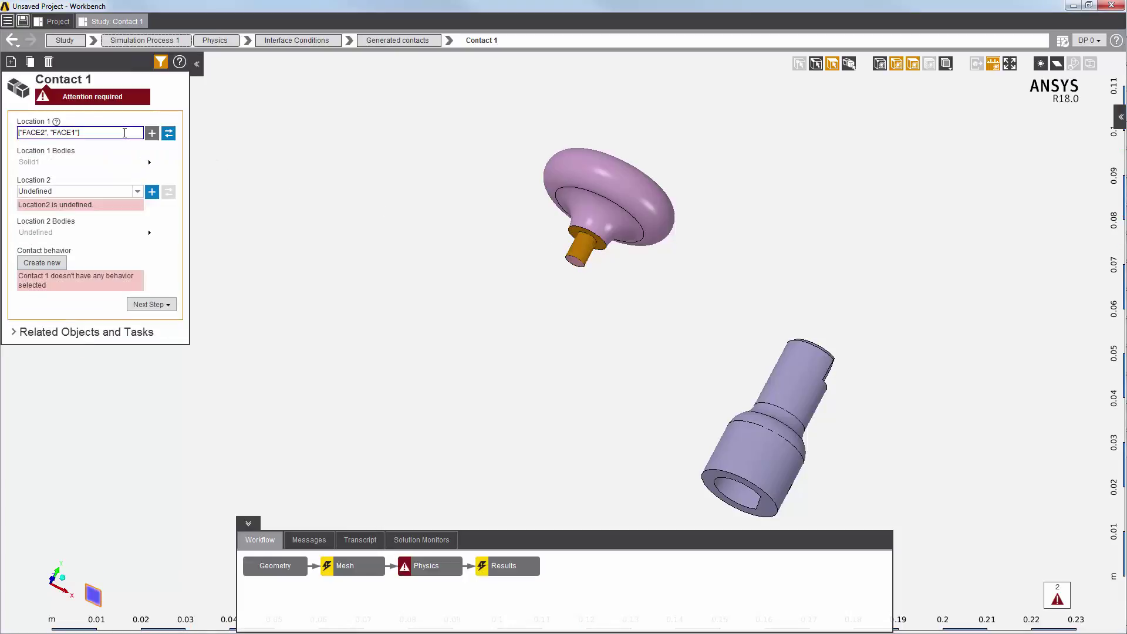
# - Show the bar again, rotate the model, and hide the bar's front face
pyautogui.rightClick(352, 252)
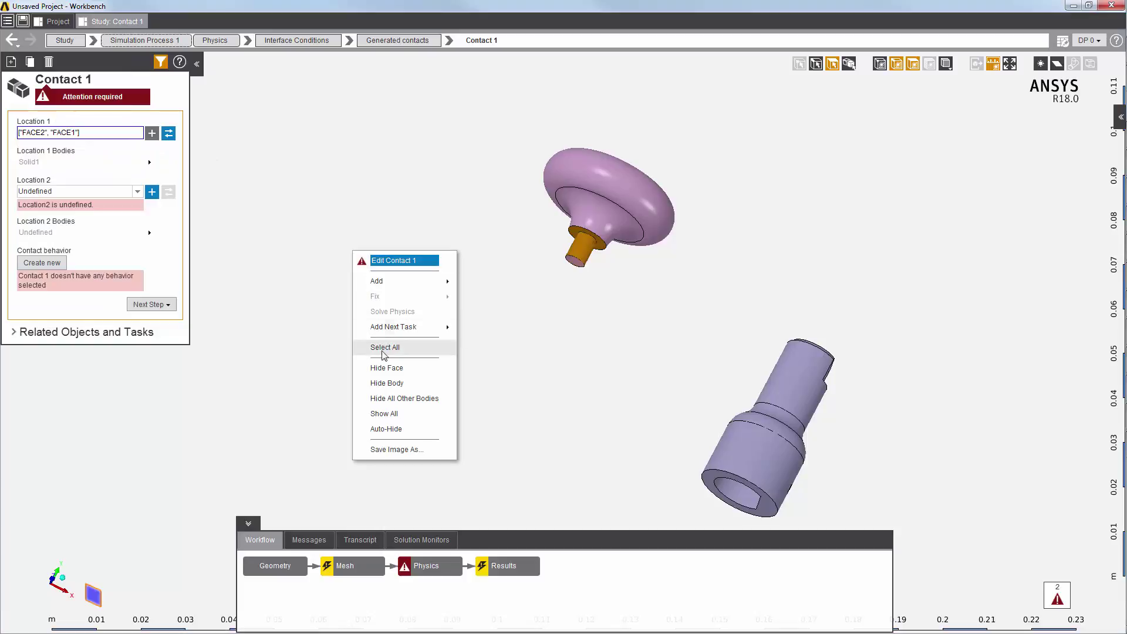
pyautogui.click(384, 413)
pyautogui.moveTo(620, 287); pyautogui.dragTo(604, 379, button='middle')
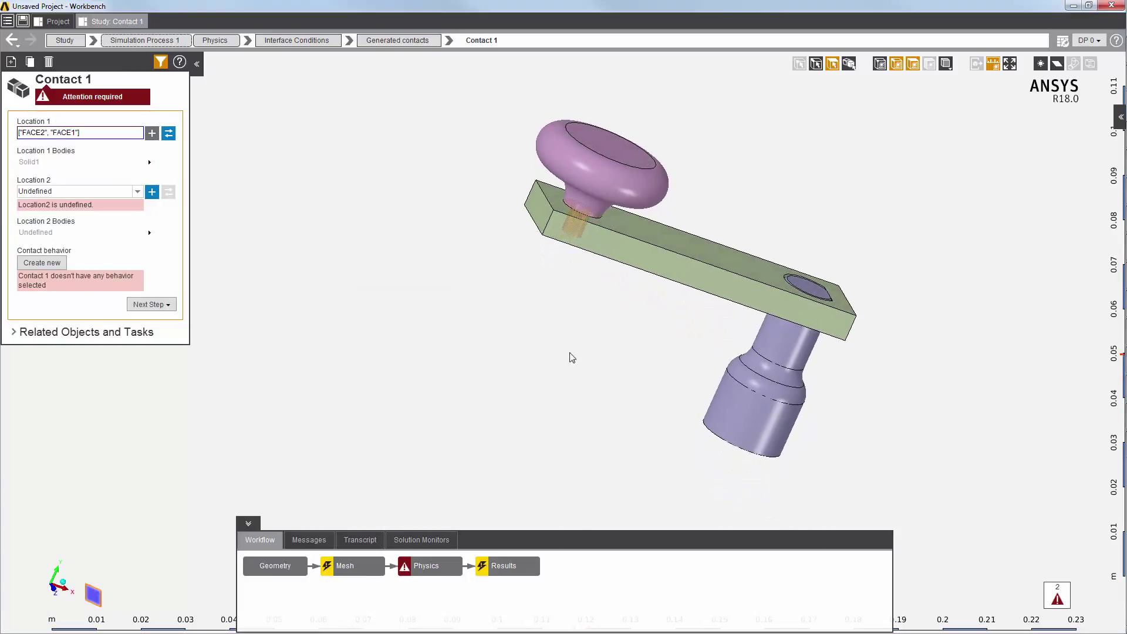
pyautogui.click(578, 238)
pyautogui.rightClick(420, 241)
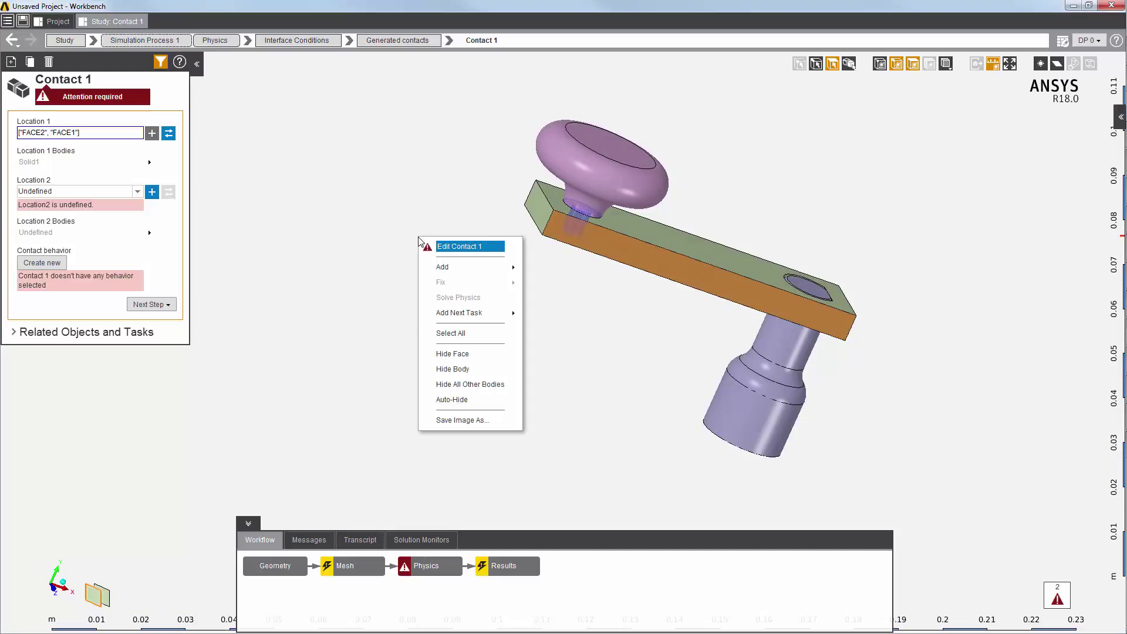
pyautogui.click(456, 353)
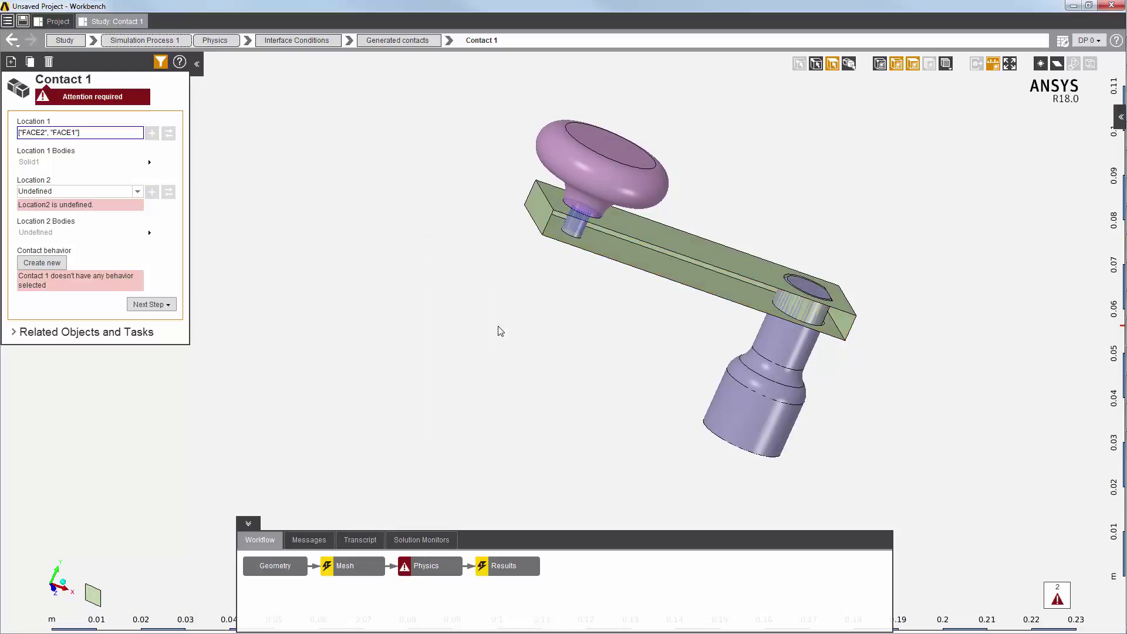
# - Assign the bar's two faces around the pin (FACE9, FACE13) as Location 2, then show all faces
pyautogui.click(659, 223)
pyautogui.keyDown('ctrl'); pyautogui.click(572, 230); pyautogui.keyUp('ctrl')
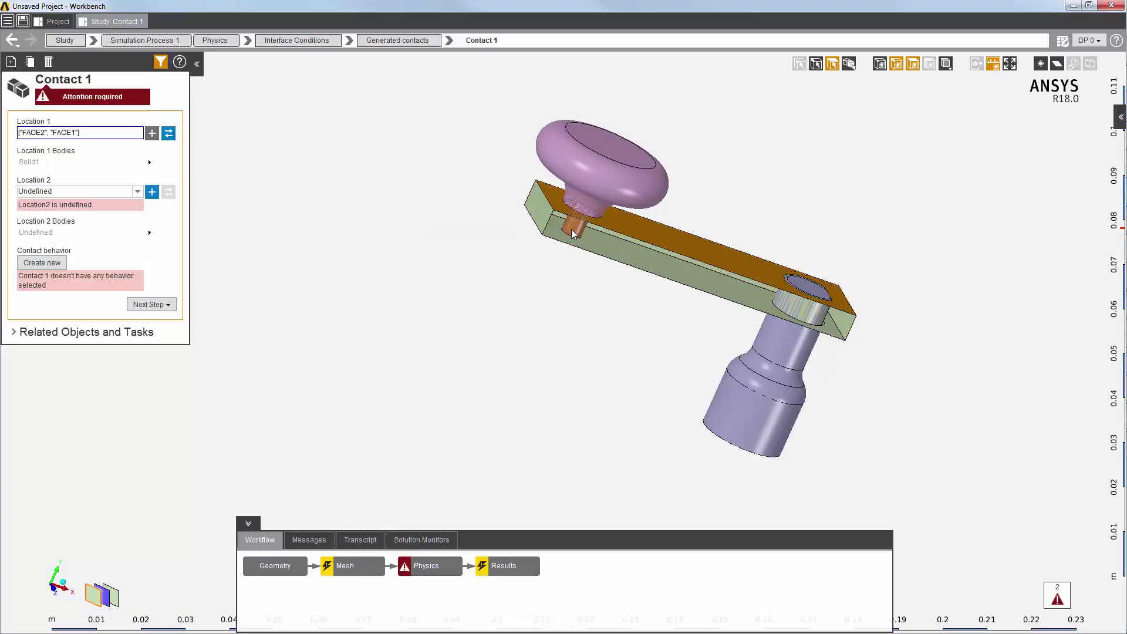
pyautogui.click(151, 191)
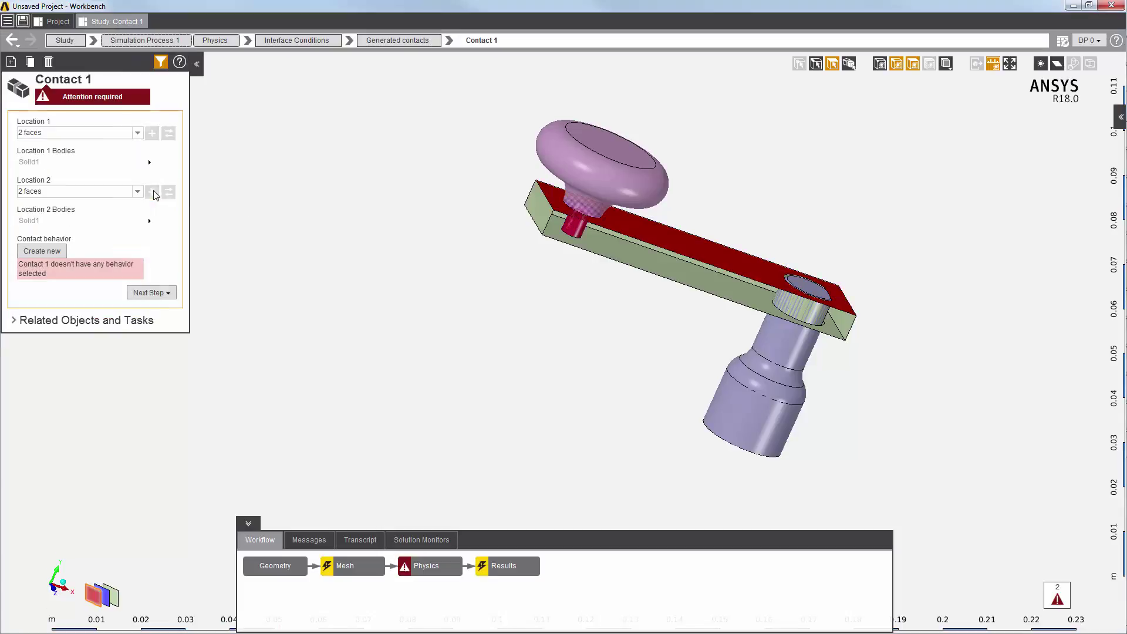
pyautogui.click(113, 193)
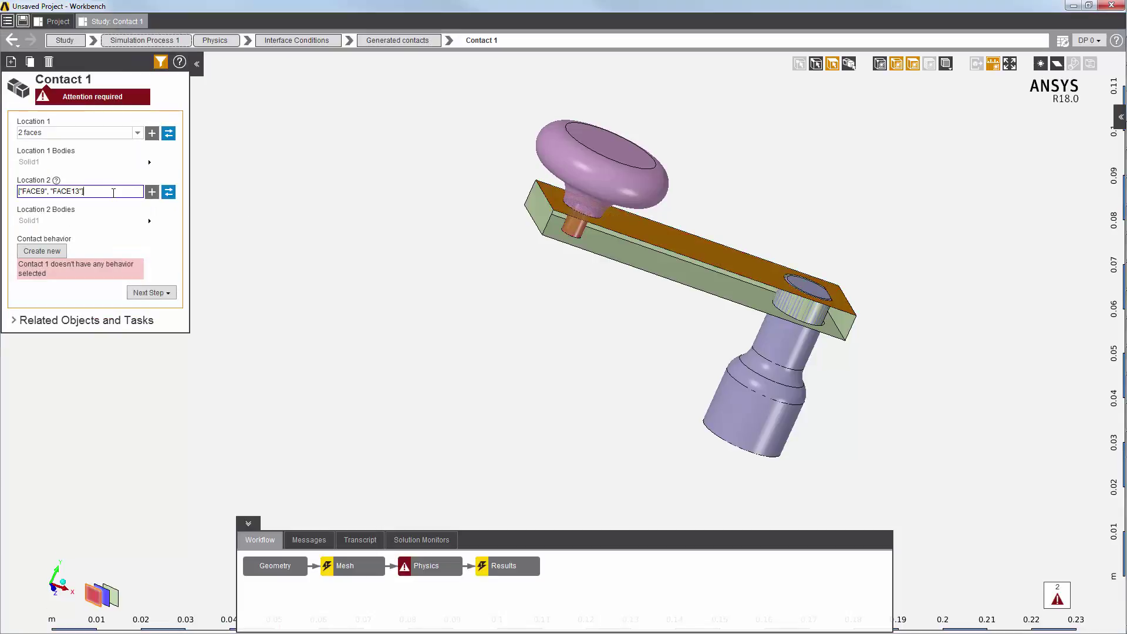
pyautogui.rightClick(232, 205)
pyautogui.click(257, 366)
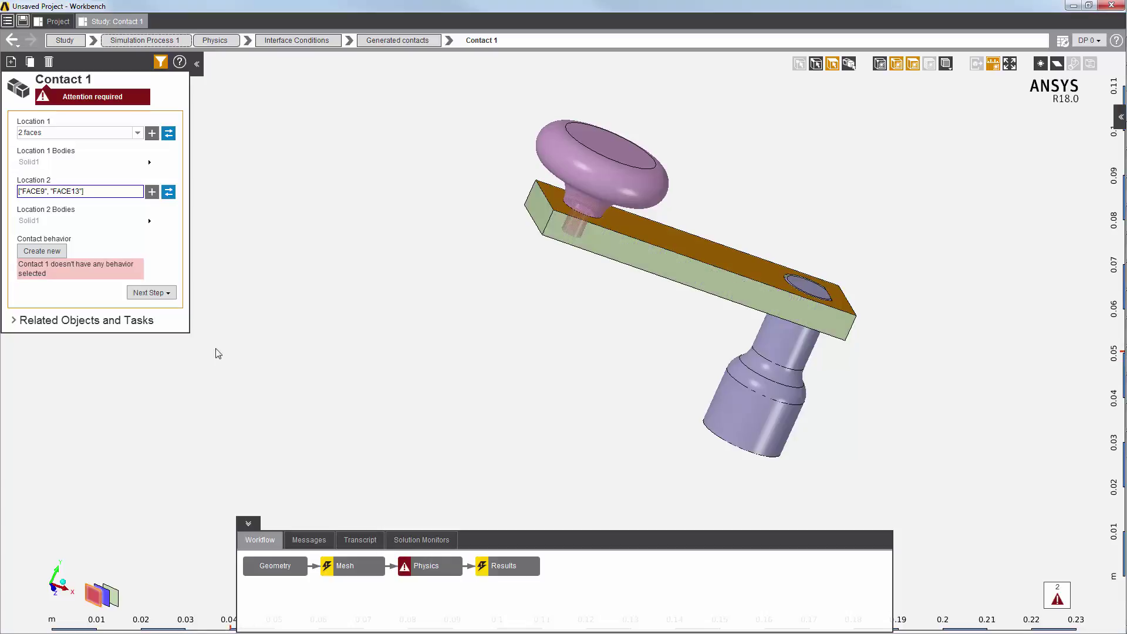
# - Create a new contact behavior, Bonded Behavior 1, for Contact 1, keeping type Bonded and showing all properties
pyautogui.click(42, 251)
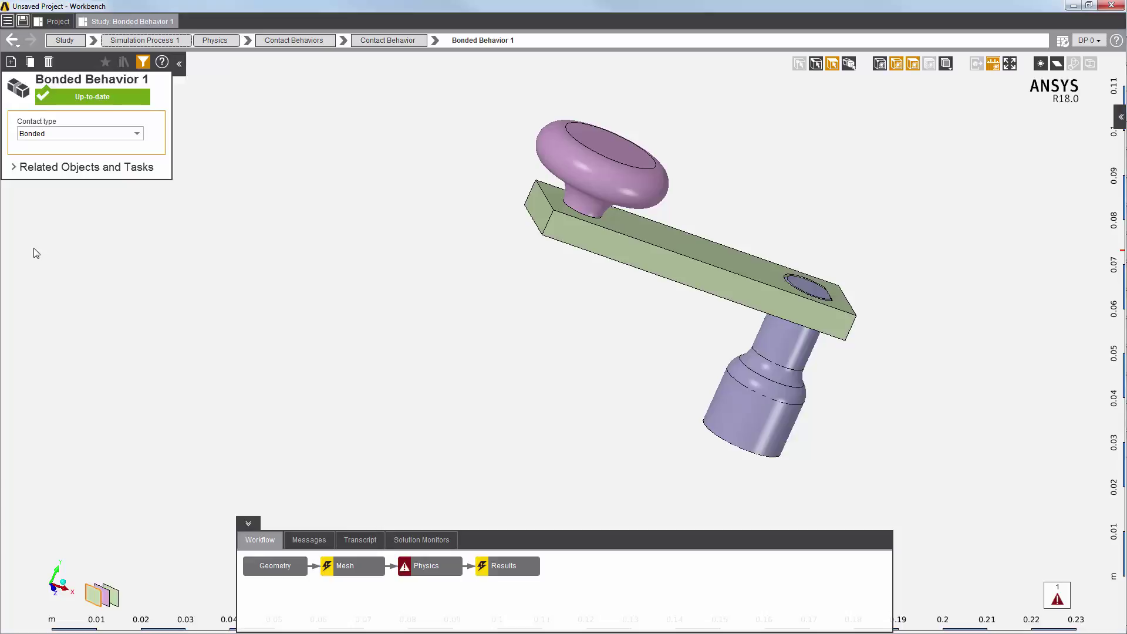
pyautogui.click(140, 135)
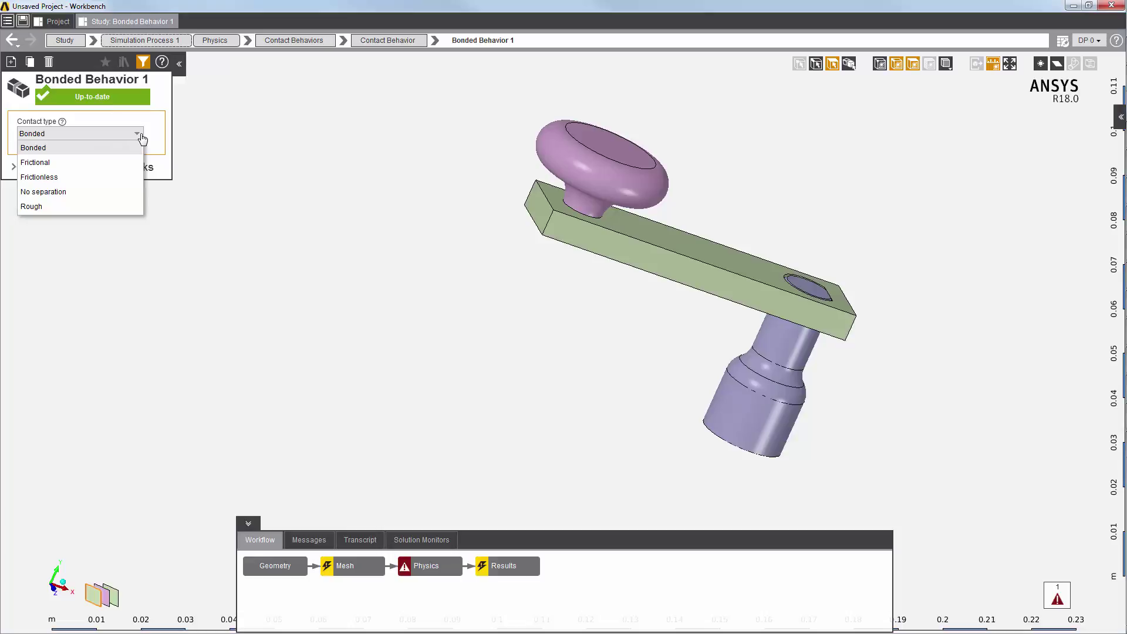
pyautogui.click(140, 135)
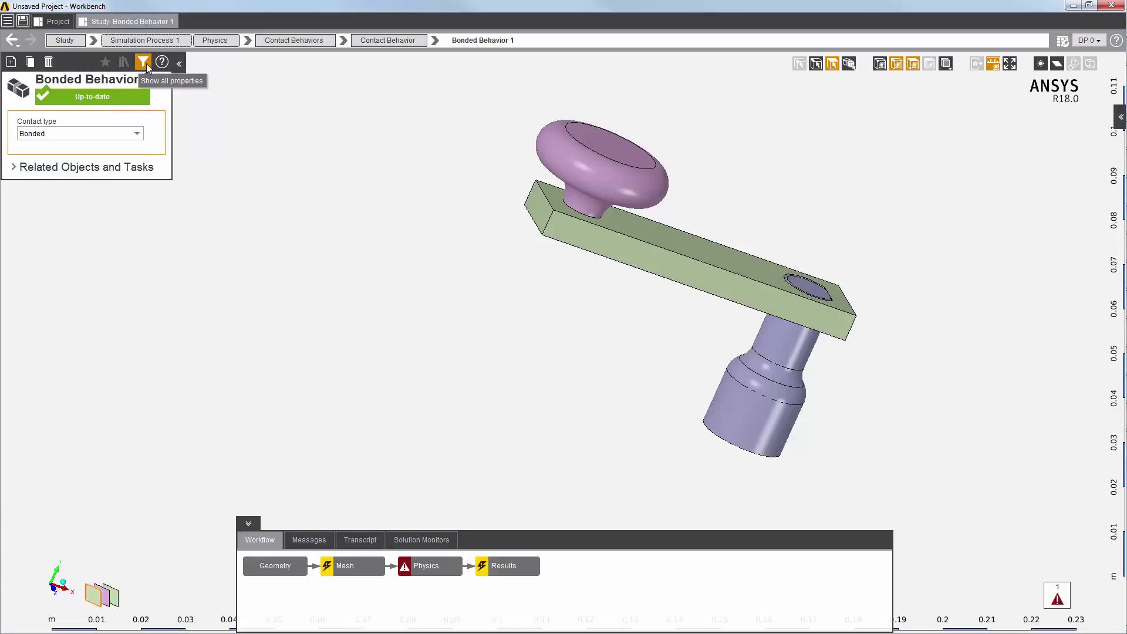
pyautogui.click(143, 62)
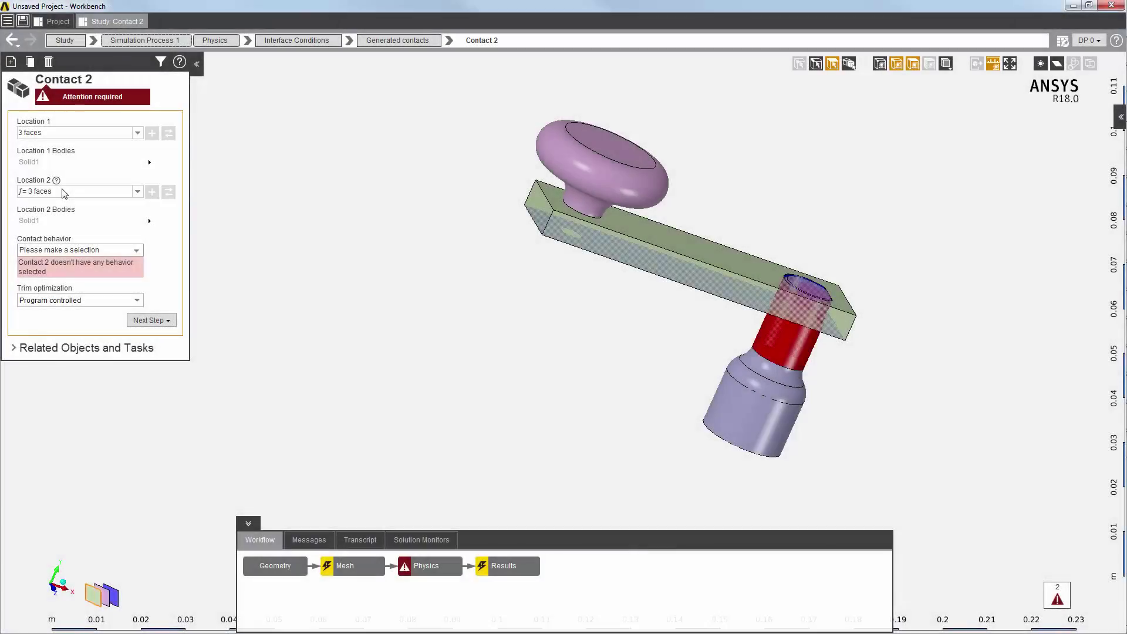
# - Choose Bonded Behavior 1 as Contact 2's contact behavior
pyautogui.click(135, 251)
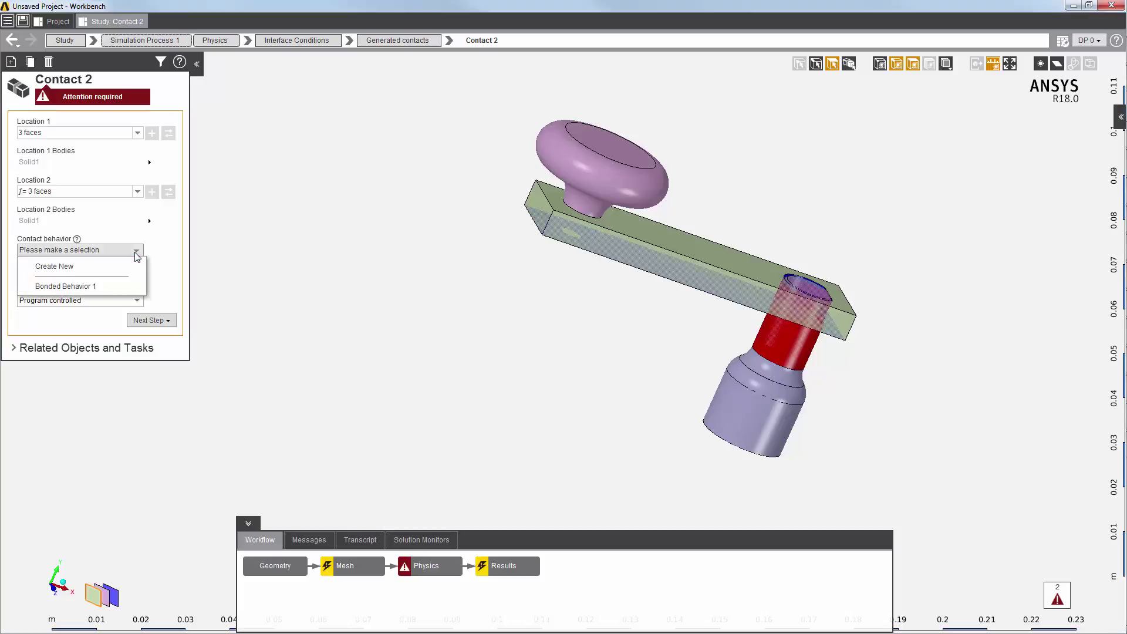
pyautogui.click(136, 286)
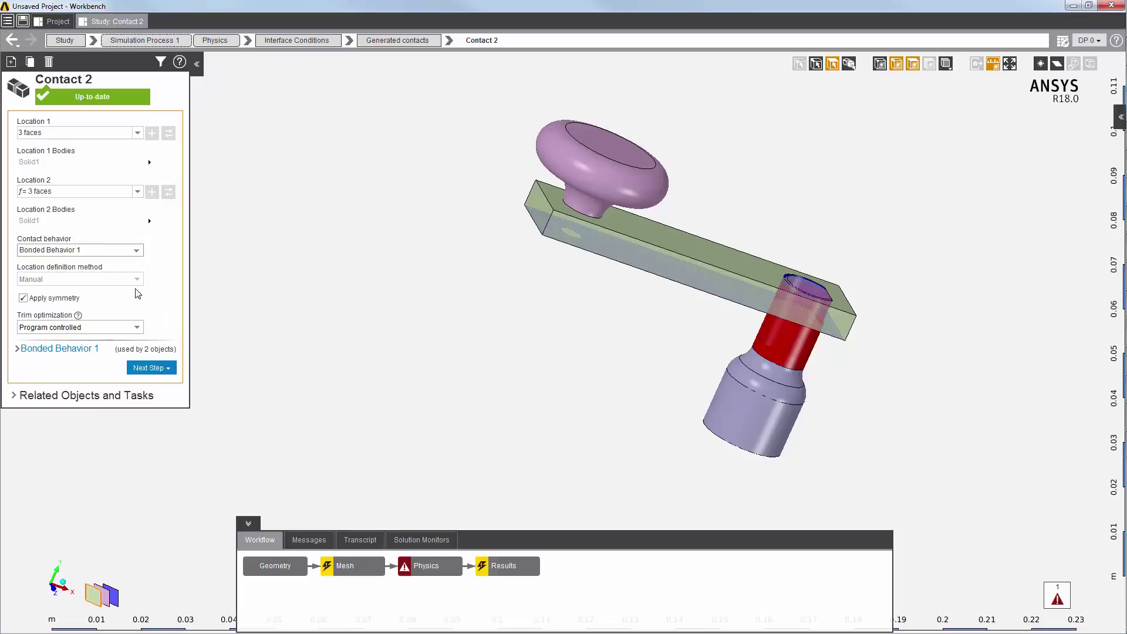